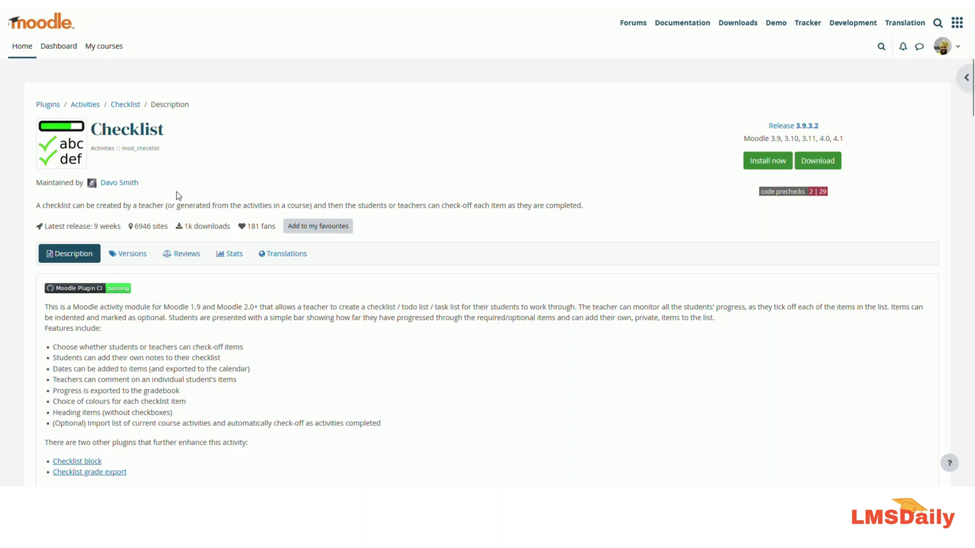
Download the Checklist plugin package for Moodle 4.1 and switch to File Explorer at the Downloads > Videos folder
mouse_move(189, 230)
click(819, 171)
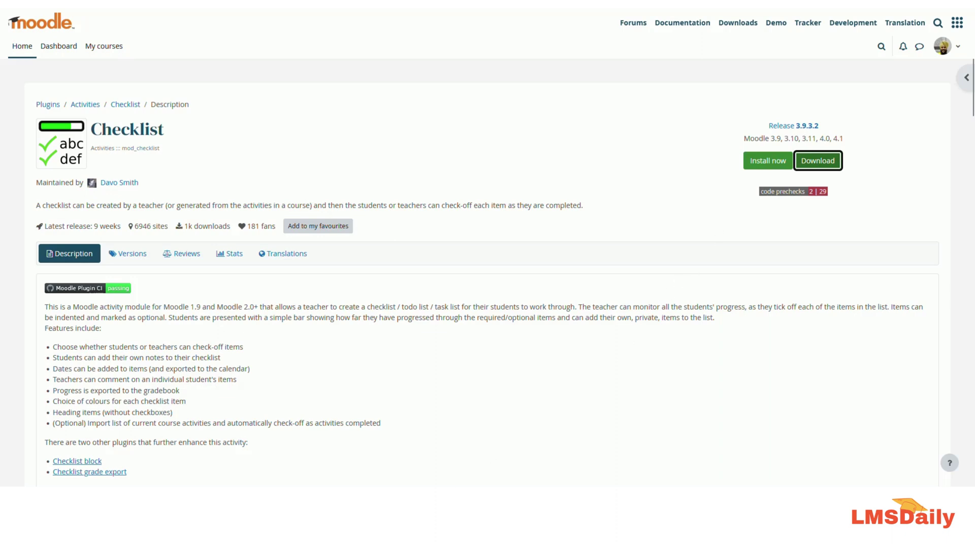
click(353, 461)
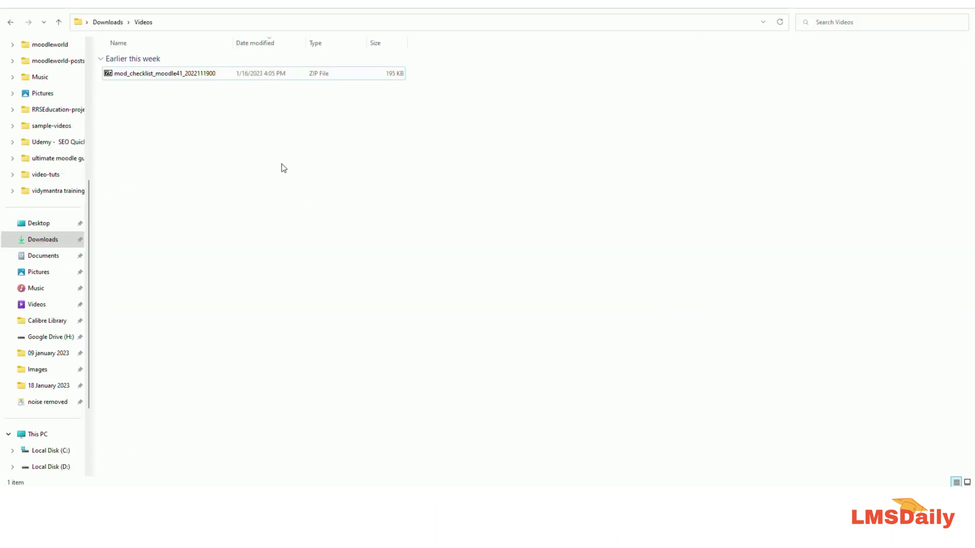
double_click(157, 75)
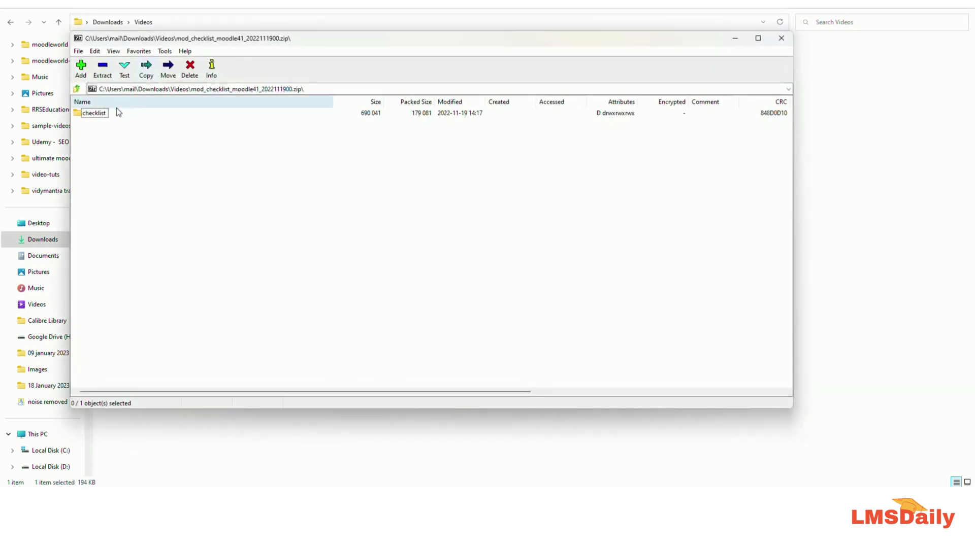
click(104, 76)
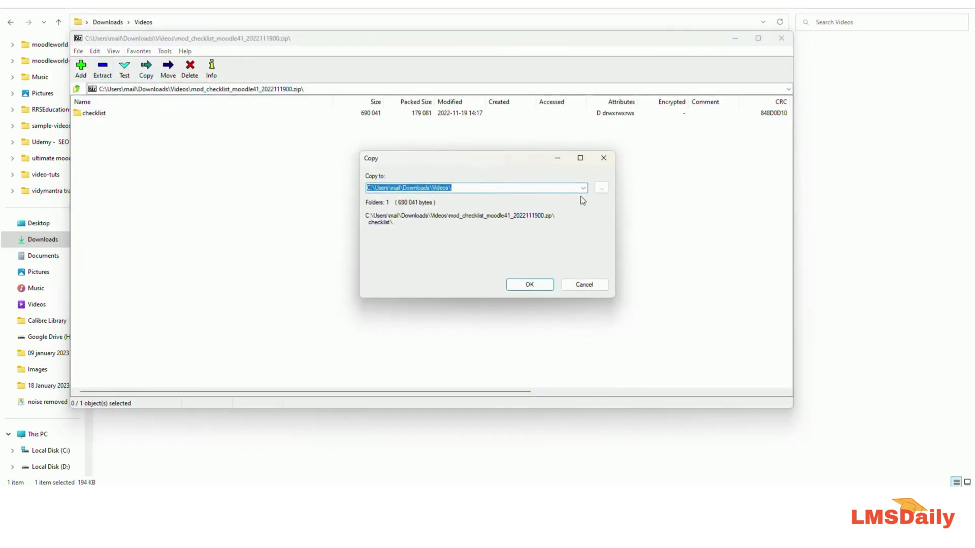
click(582, 189)
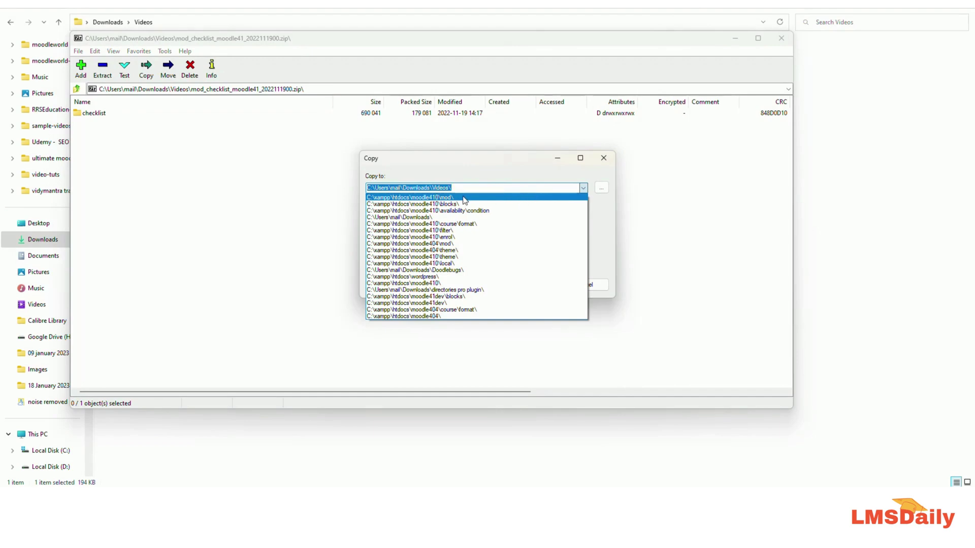
click(451, 217)
click(529, 284)
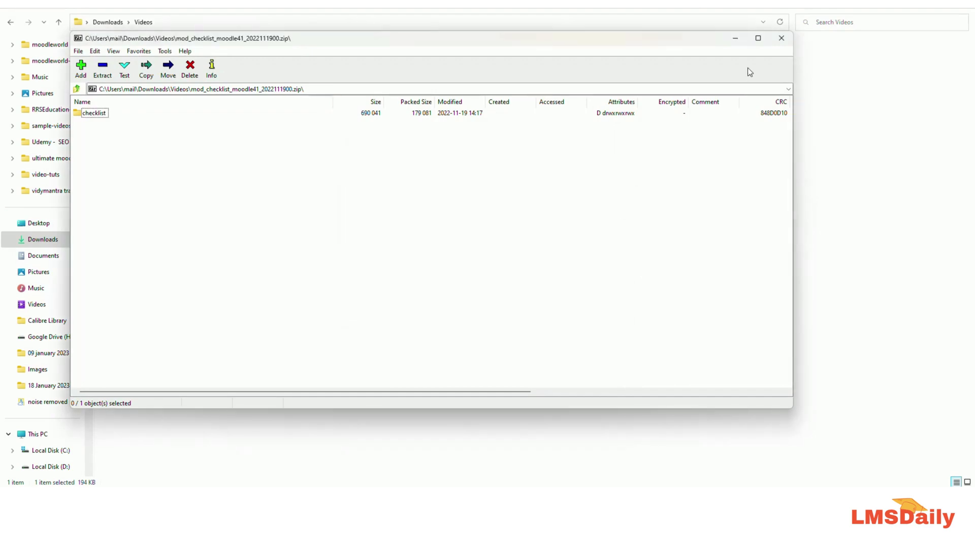
click(781, 40)
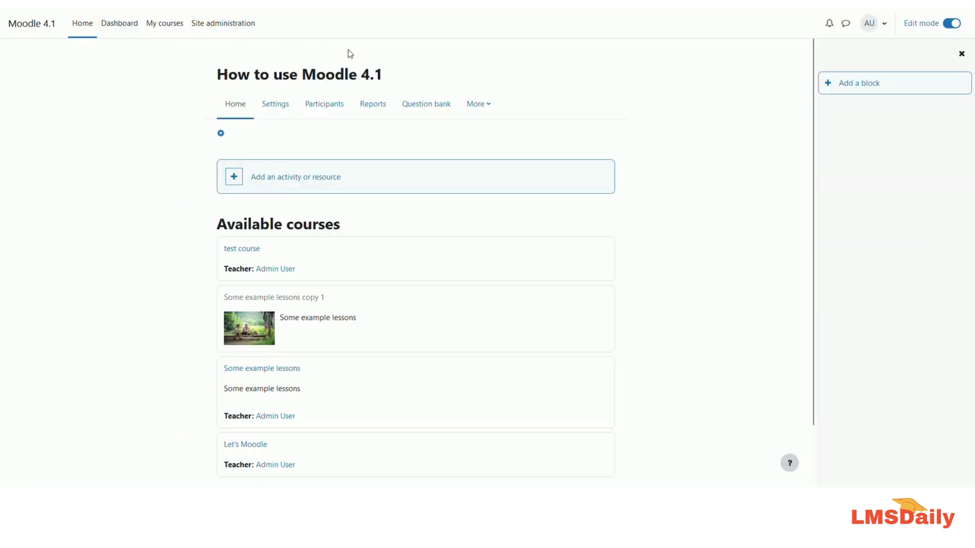
Install the Checklist plugin in the Moodle 4.1 site by upgrading the database, and save its new settings with the defaults
click(203, 33)
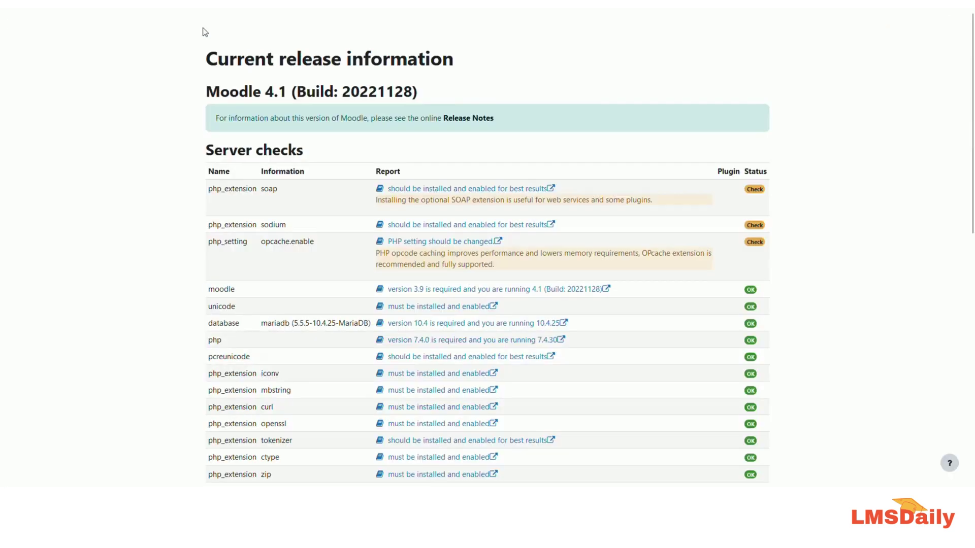
scroll(470, 342, down, 10)
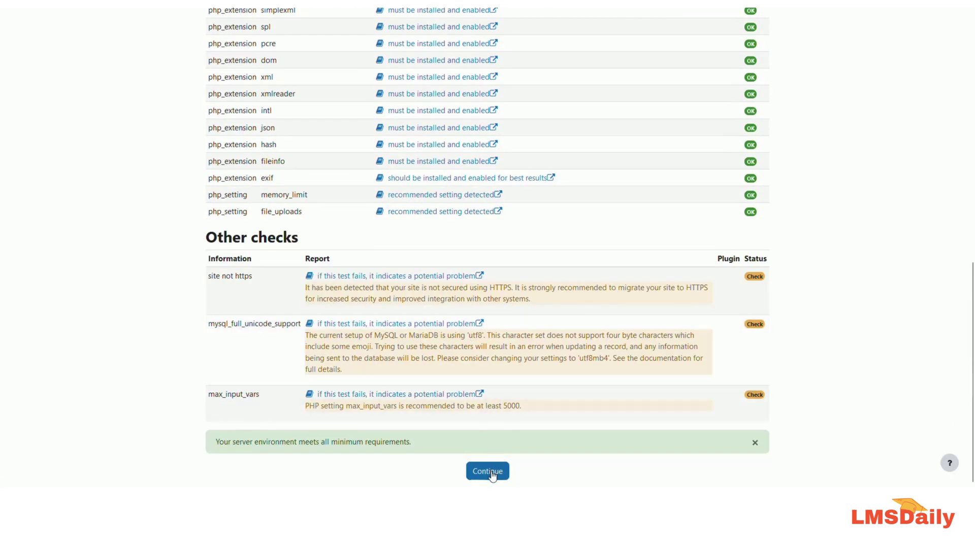
click(492, 476)
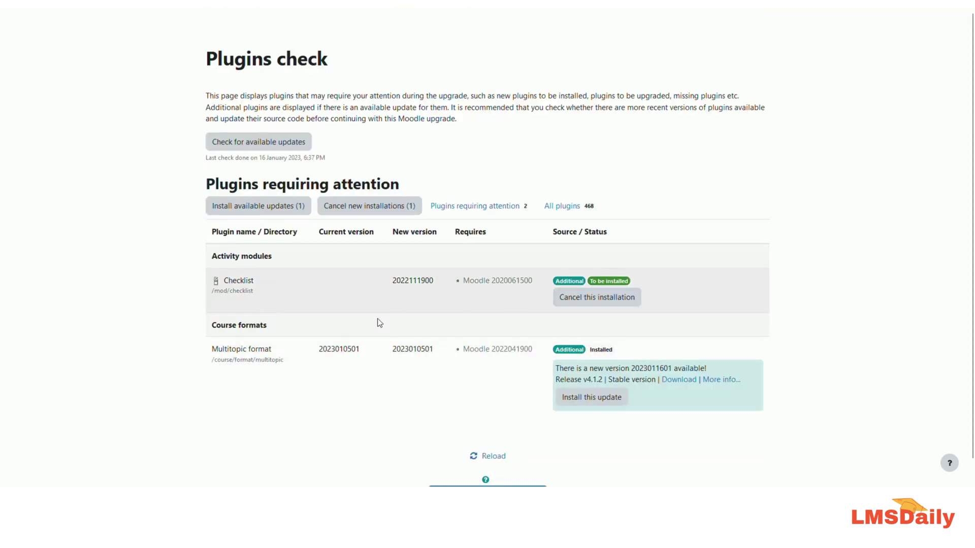
scroll(442, 352, down, 2)
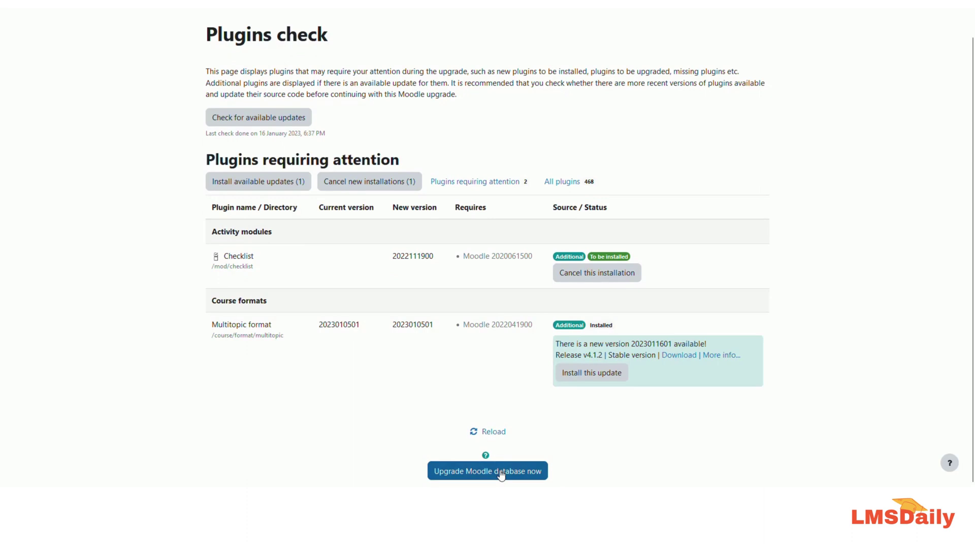
click(527, 477)
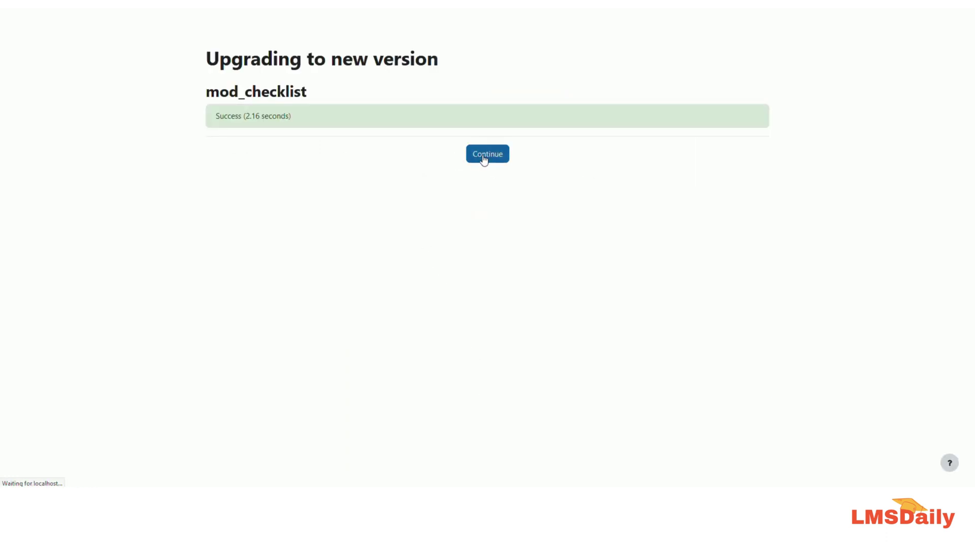
click(484, 159)
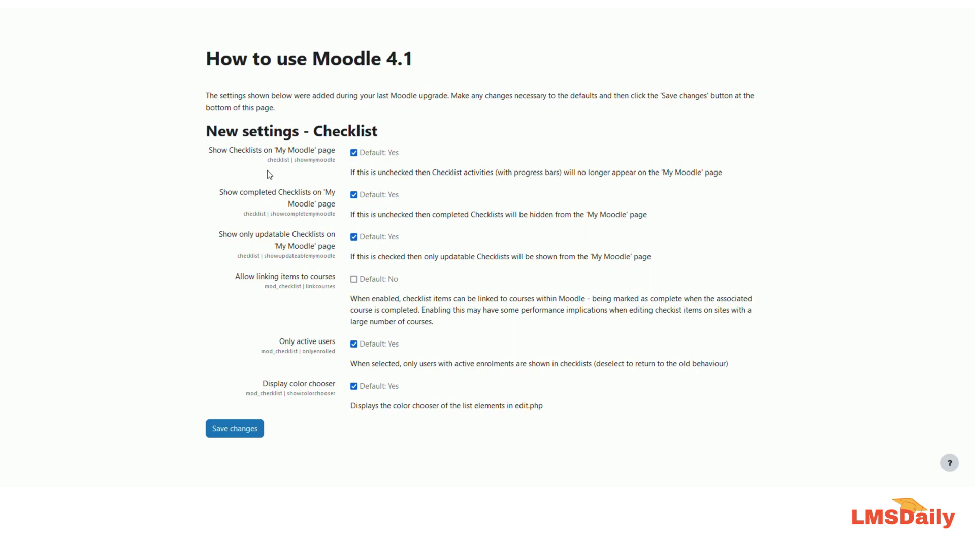
click(253, 434)
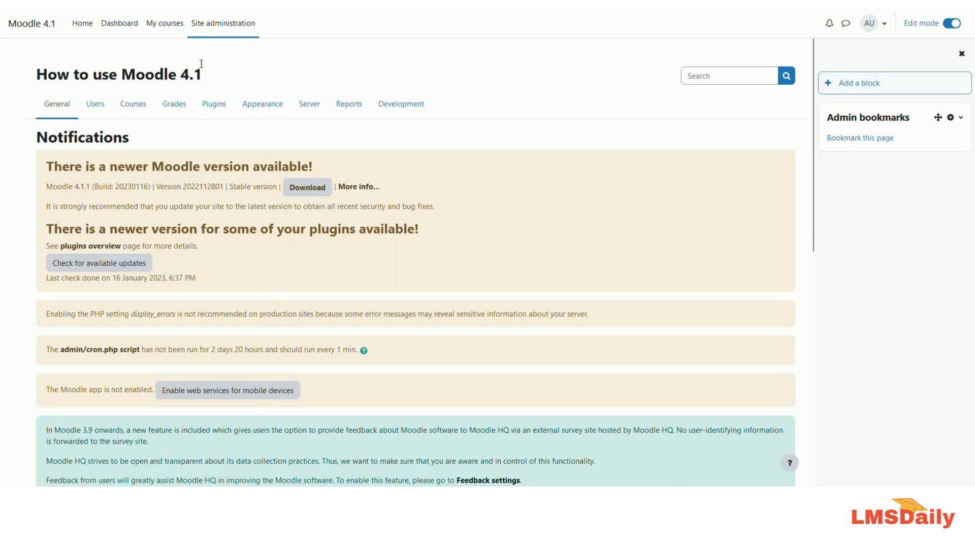
Start a new Checklist activity in the "Choose your own adventure!" section of the "Some example lessons" course
click(160, 28)
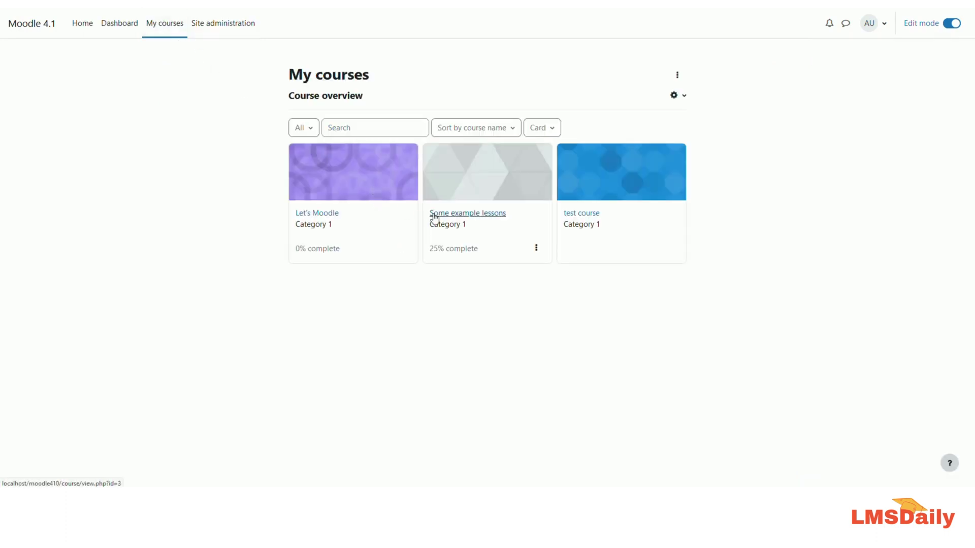
click(445, 215)
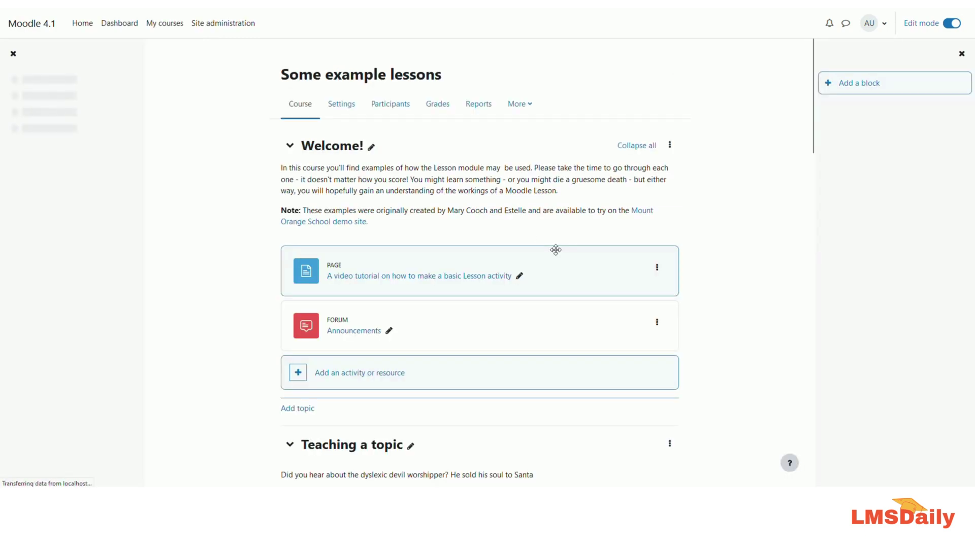
scroll(555, 250, down, 10)
scroll(555, 249, down, 8)
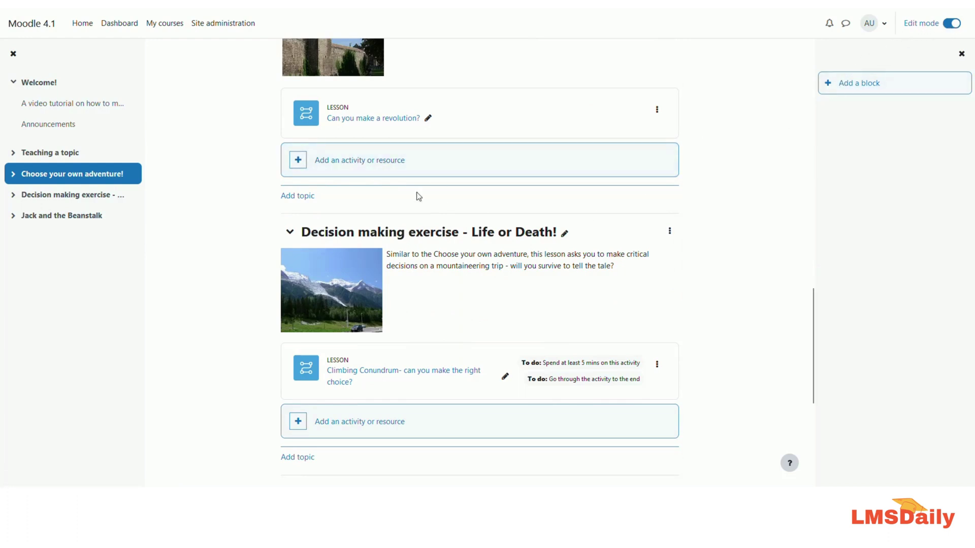
click(367, 165)
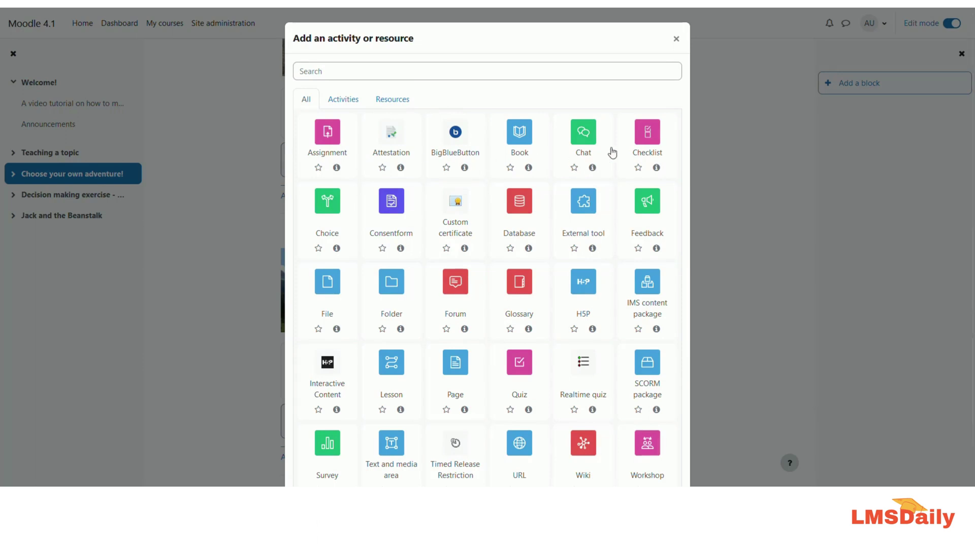
click(651, 144)
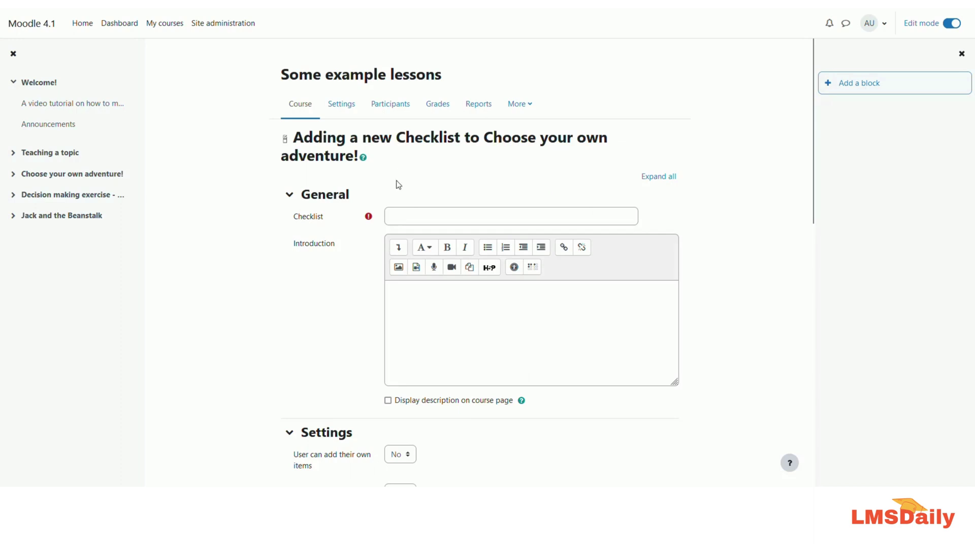
Name the new checklist "List of plants" and leave its introduction empty
scroll(387, 310, down, 2)
scroll(387, 312, up, 1)
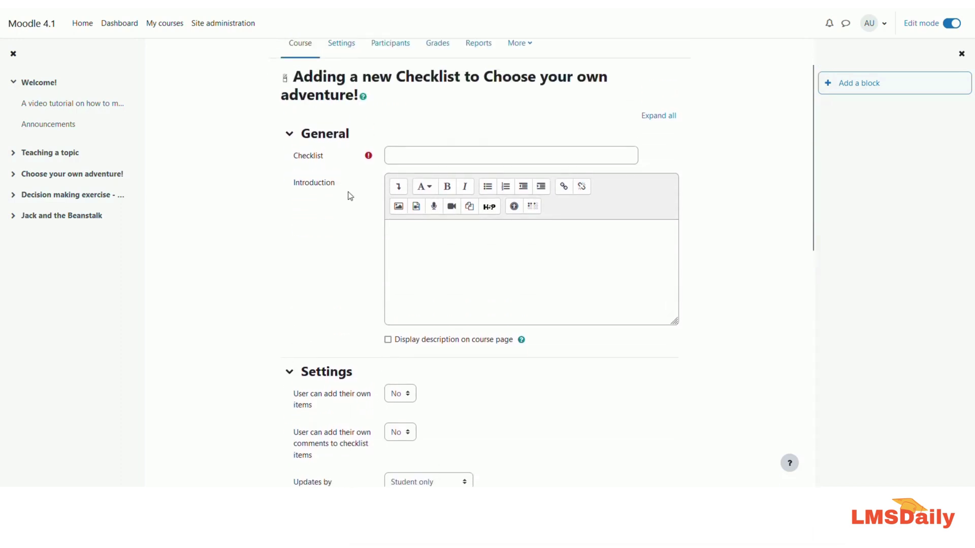
click(419, 156)
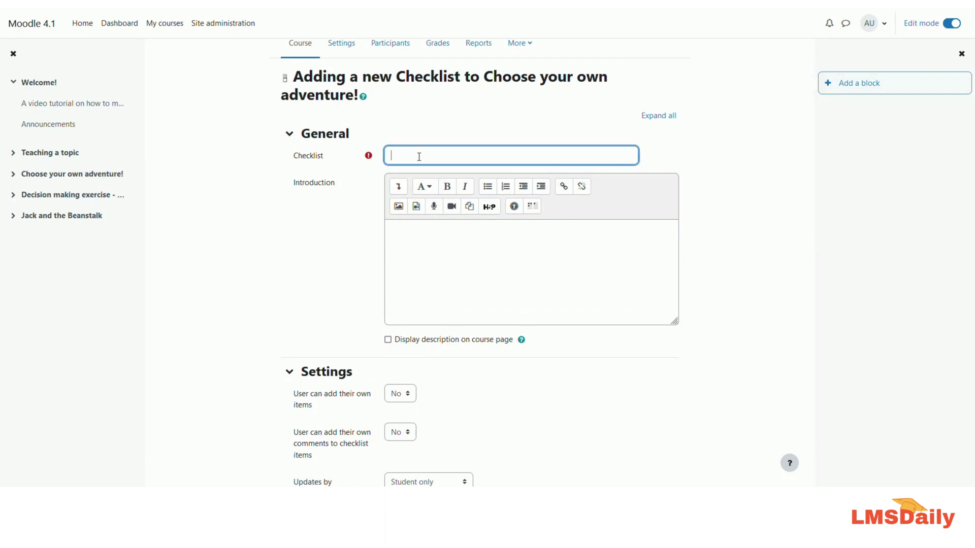
text(List of plants)
scroll(389, 211, down, 3)
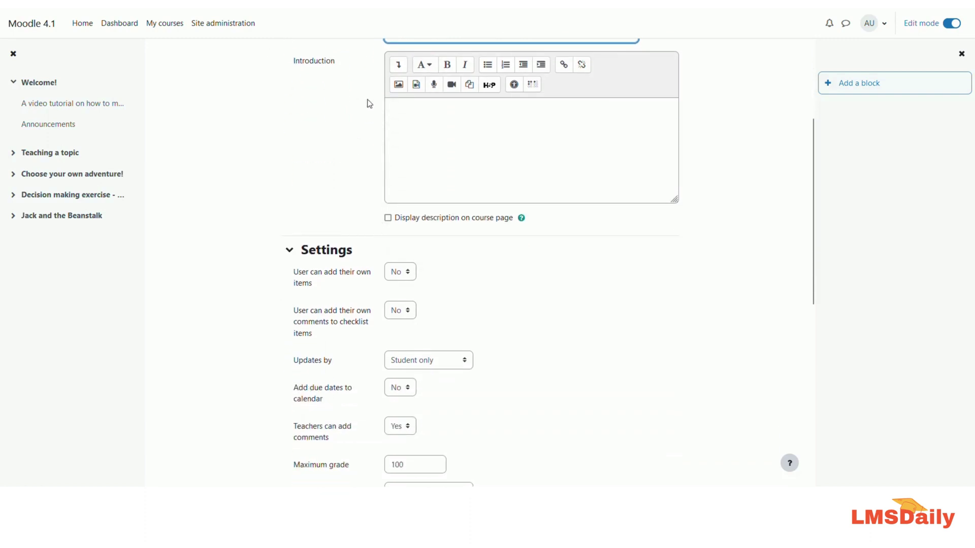
click(583, 128)
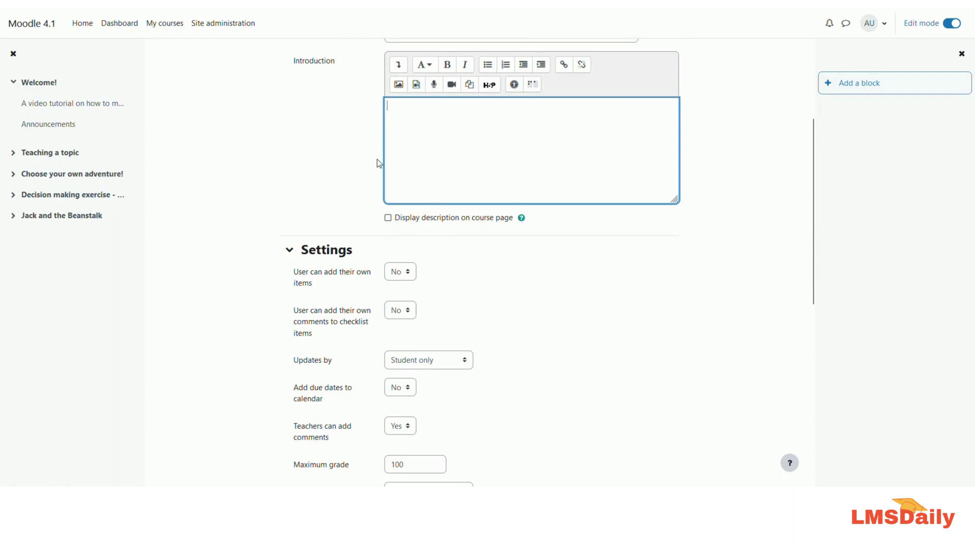
Examine the checklist options for user-added items, user comments on items, and who can make updates
scroll(372, 181, down, 3)
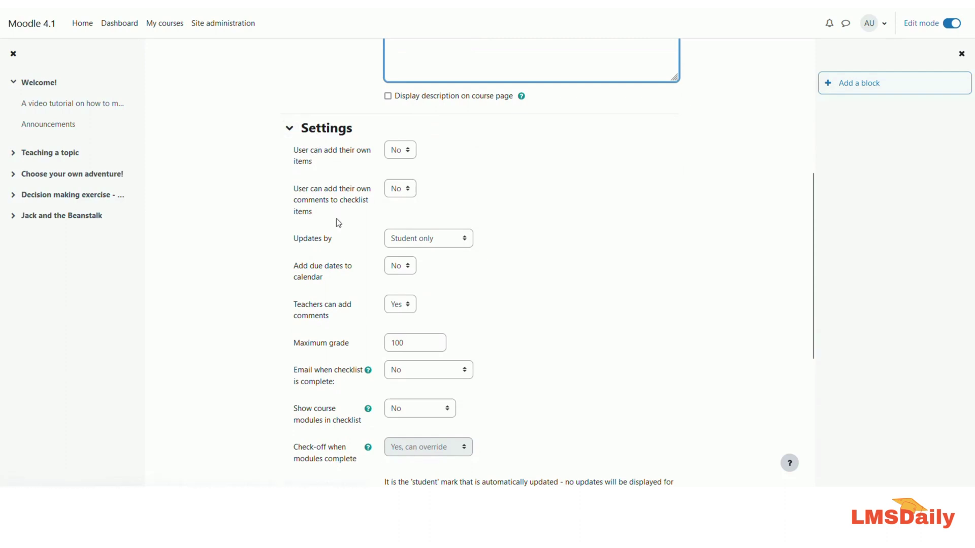
scroll(337, 222, down, 3)
scroll(334, 256, up, 1)
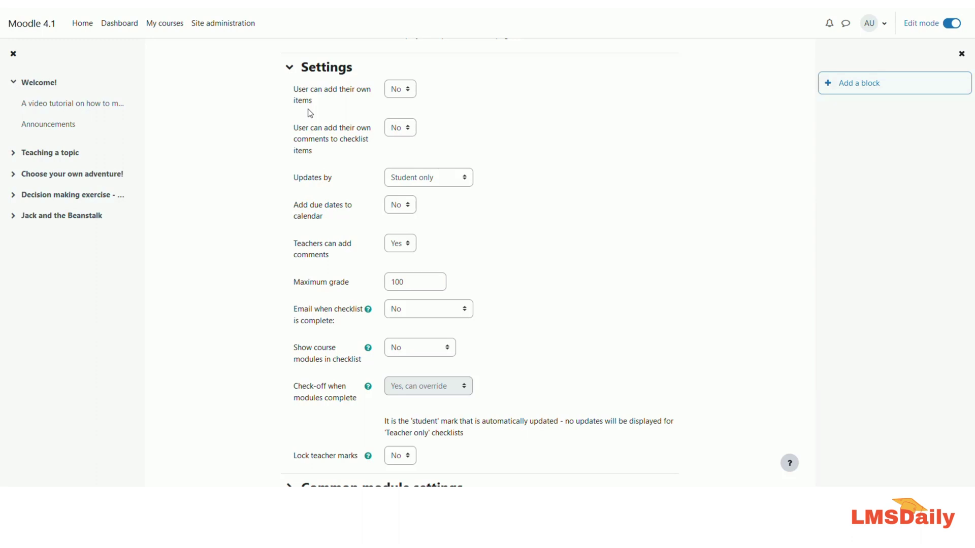
click(398, 94)
click(398, 97)
click(397, 131)
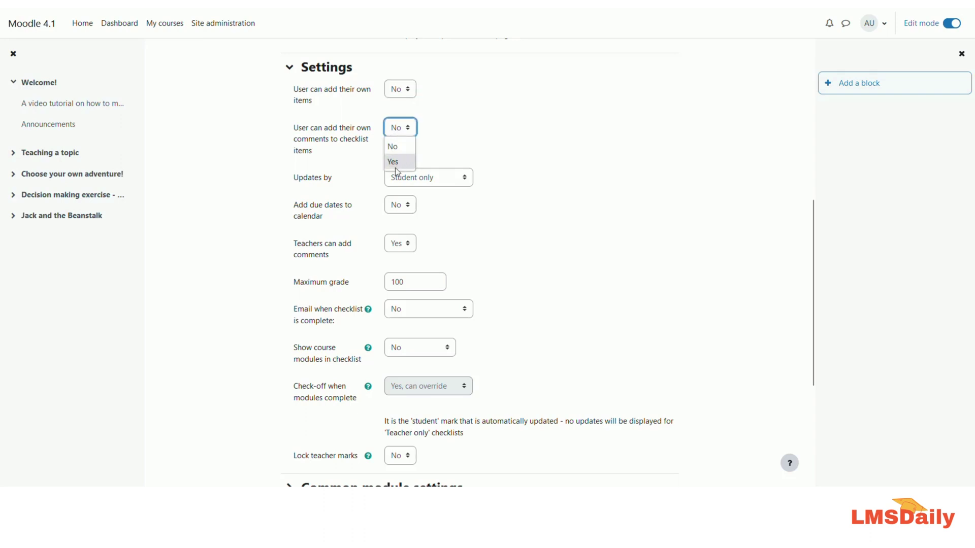
click(414, 144)
click(426, 183)
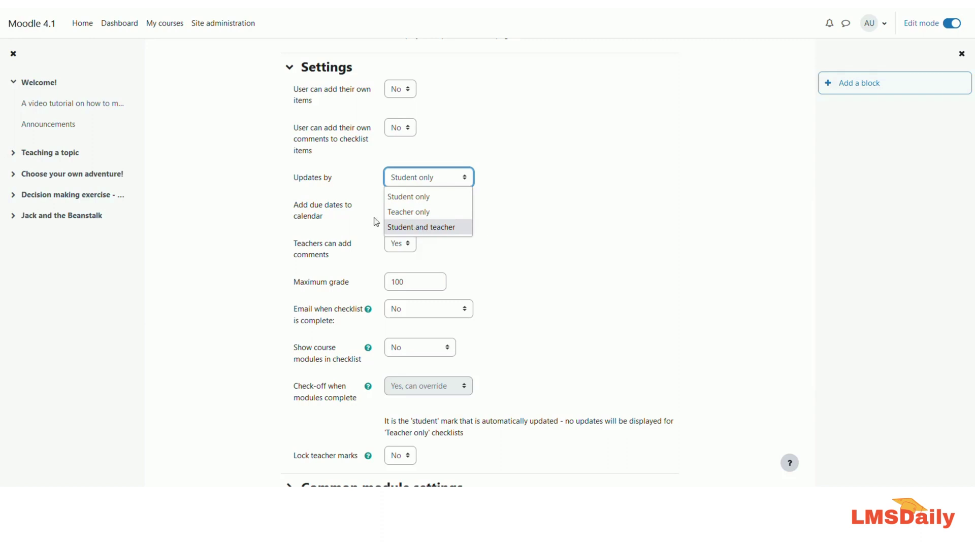
Set the checklist's "Add due dates to calendar" option to Yes
click(327, 213)
click(316, 211)
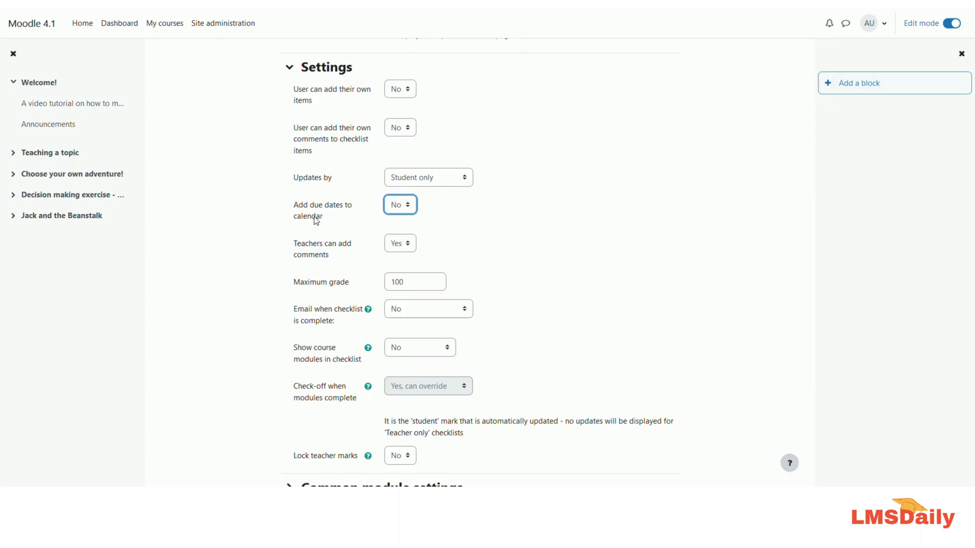
click(393, 204)
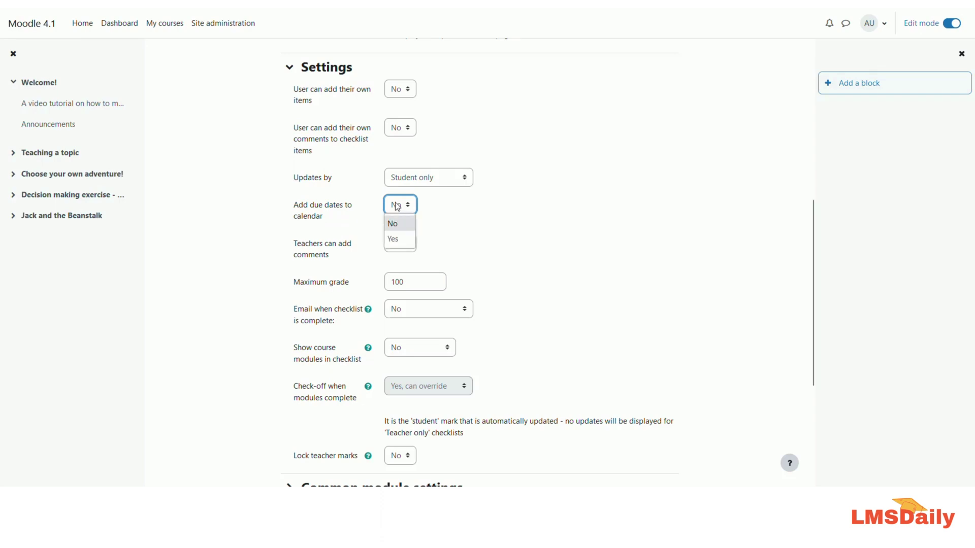
click(392, 238)
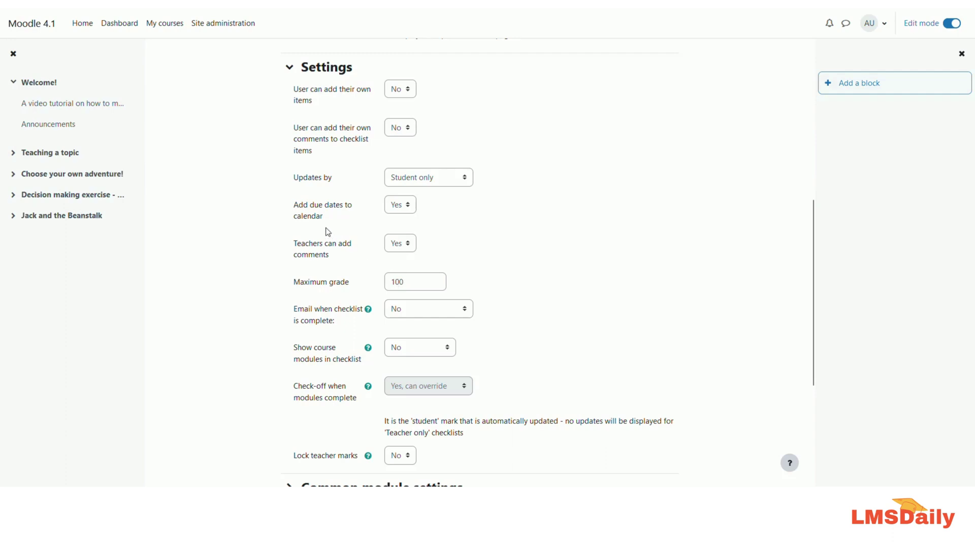
Set the checklist to show course modules from the current section and set check-off when modules complete to No
scroll(326, 231, down, 2)
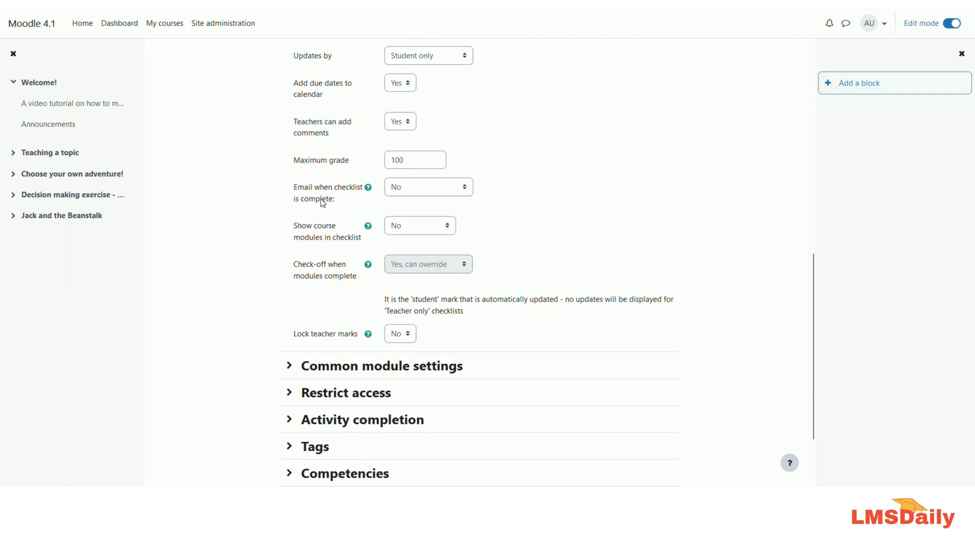
click(408, 193)
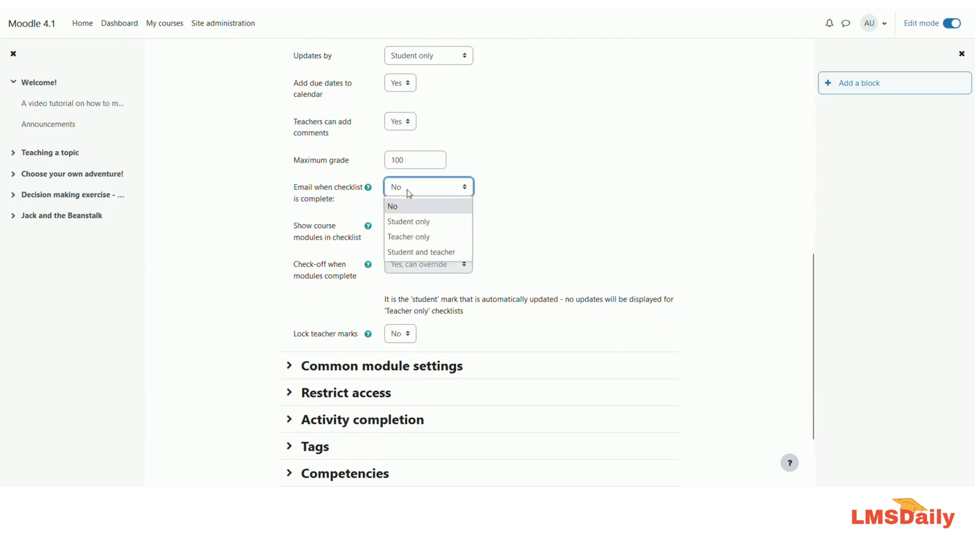
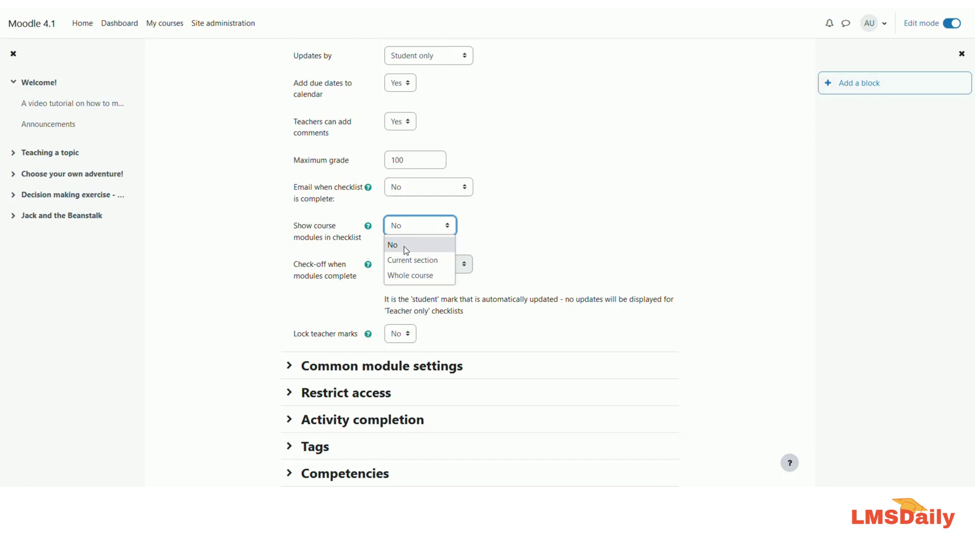
click(404, 247)
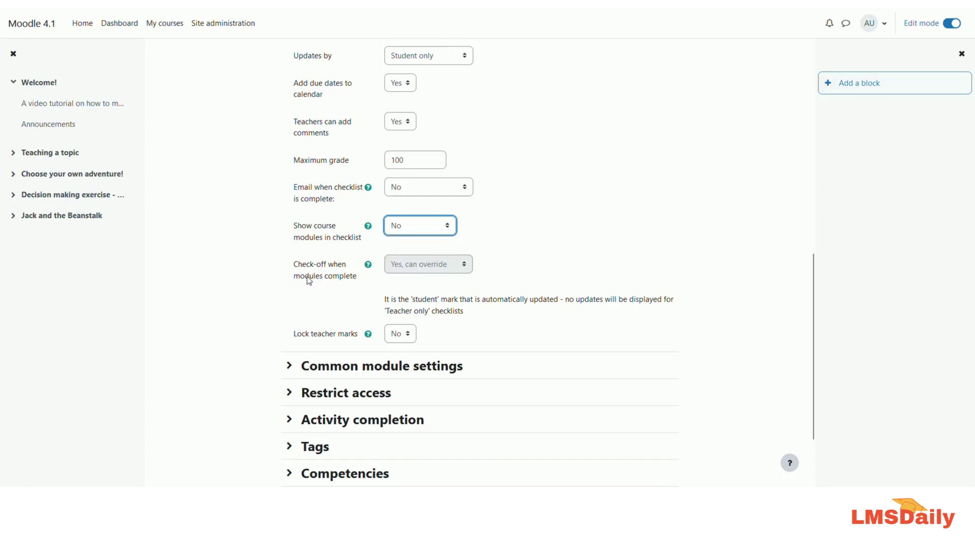
click(411, 228)
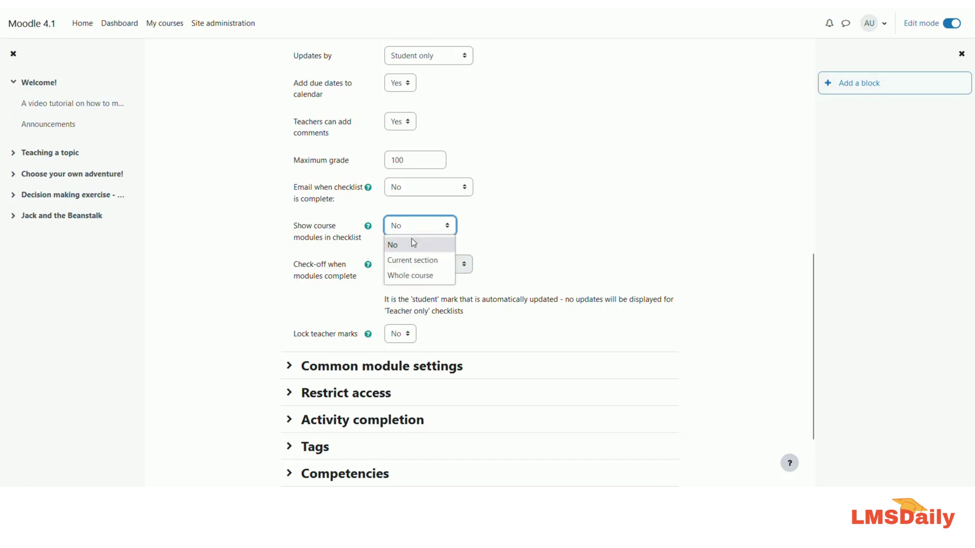
click(409, 260)
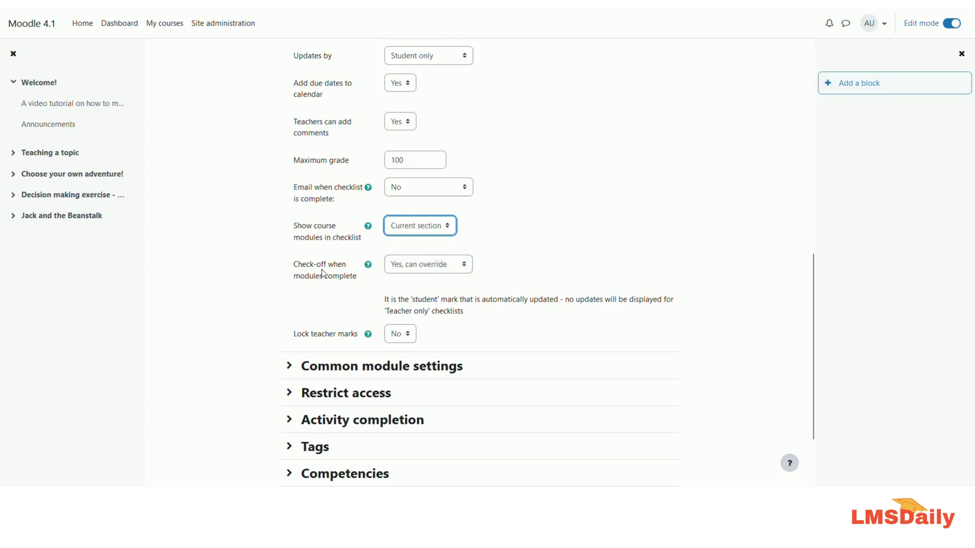
click(403, 268)
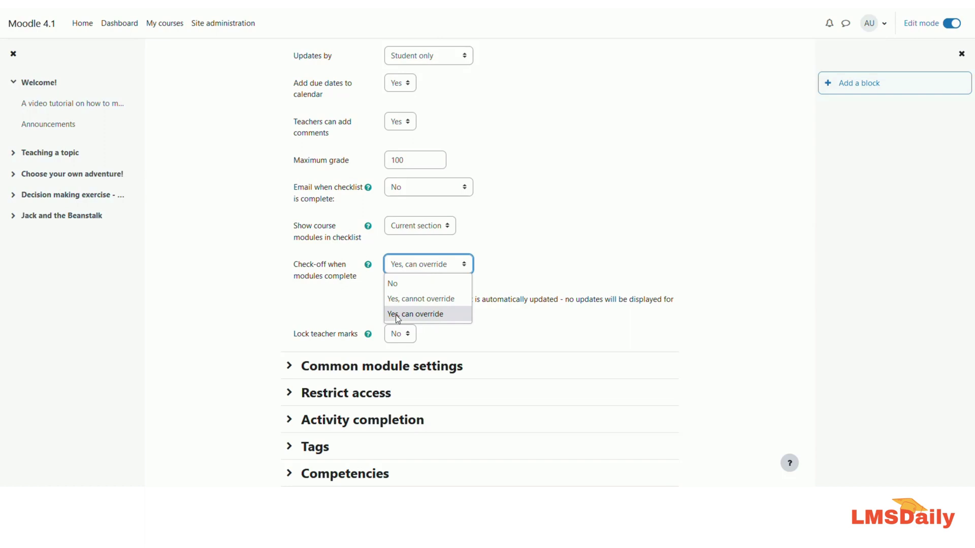
click(398, 284)
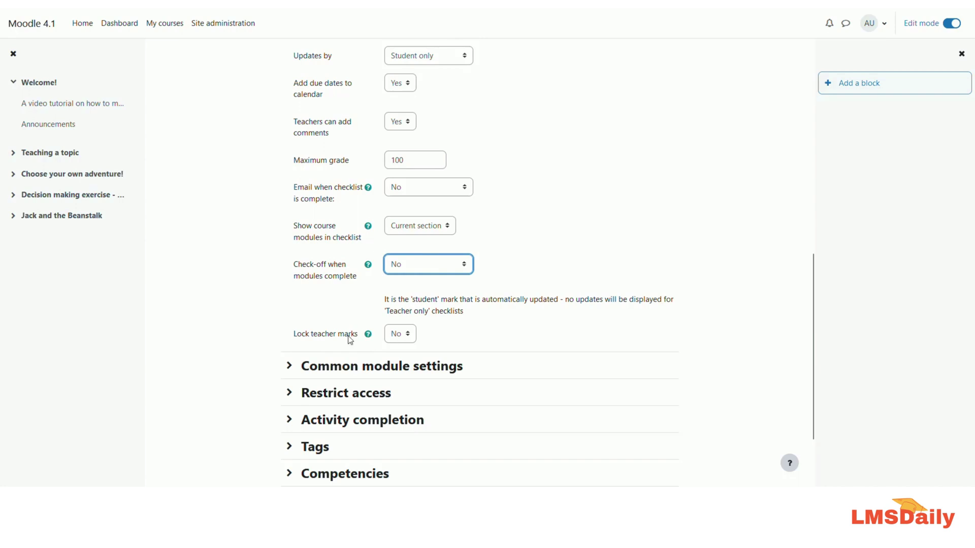
click(404, 338)
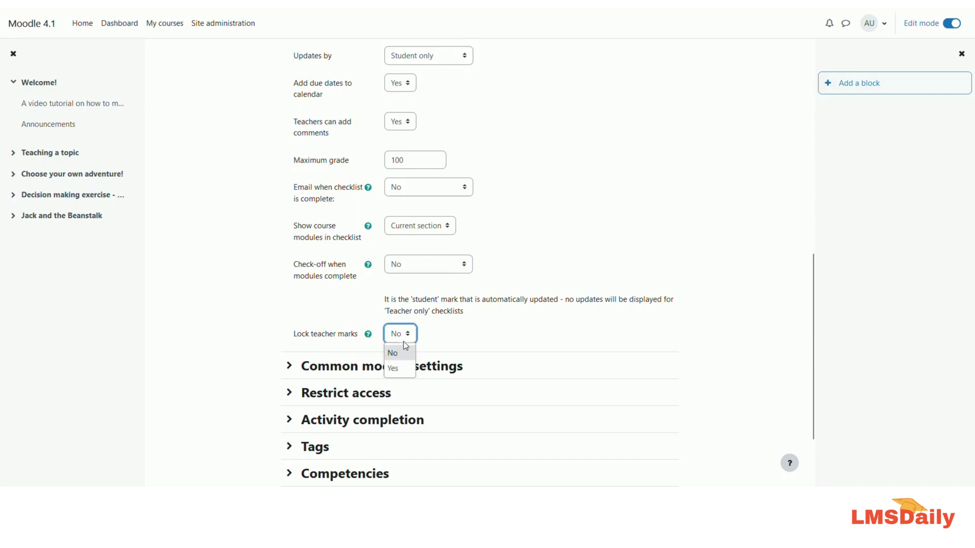
click(395, 368)
click(440, 332)
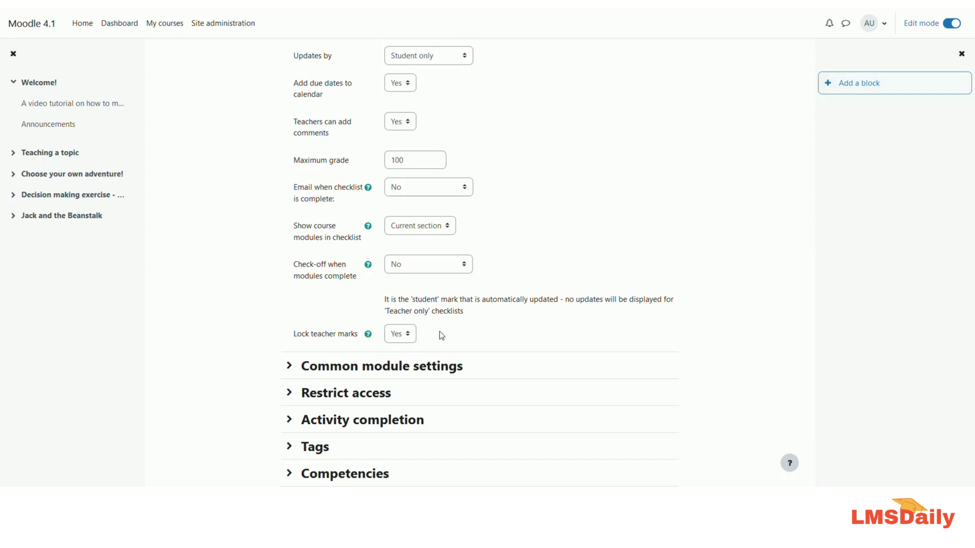
click(401, 340)
click(403, 351)
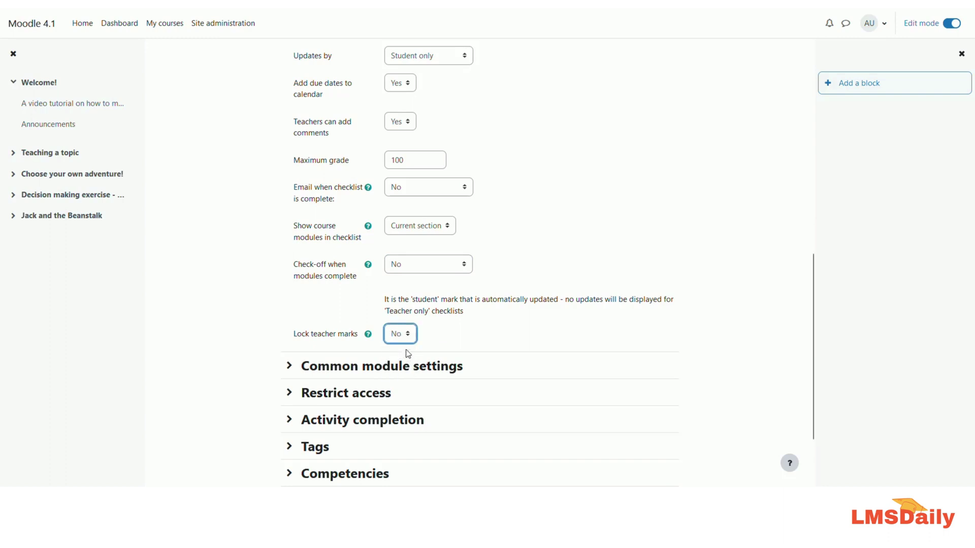
click(444, 309)
Save the new checklist activity and display it
scroll(313, 329, down, 2)
scroll(326, 330, up, 6)
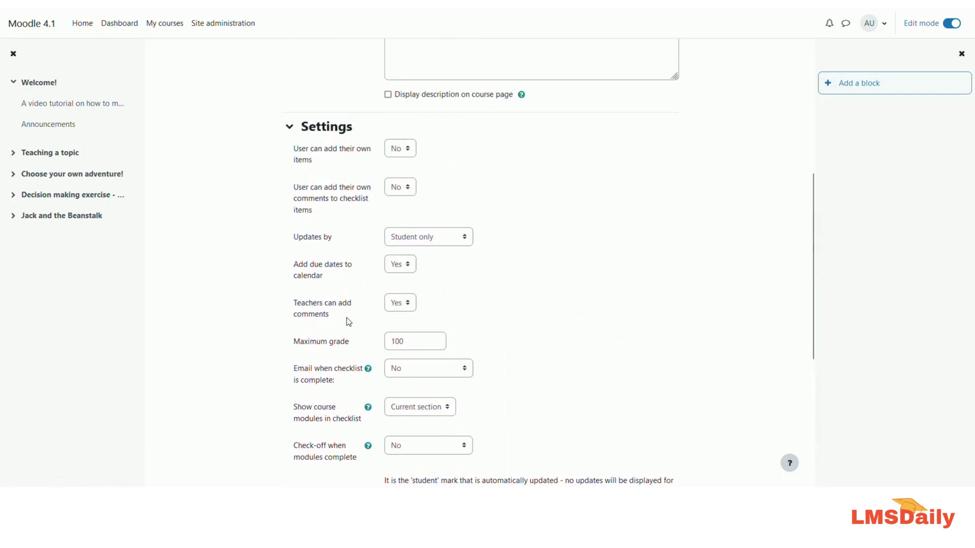
scroll(345, 321, down, 6)
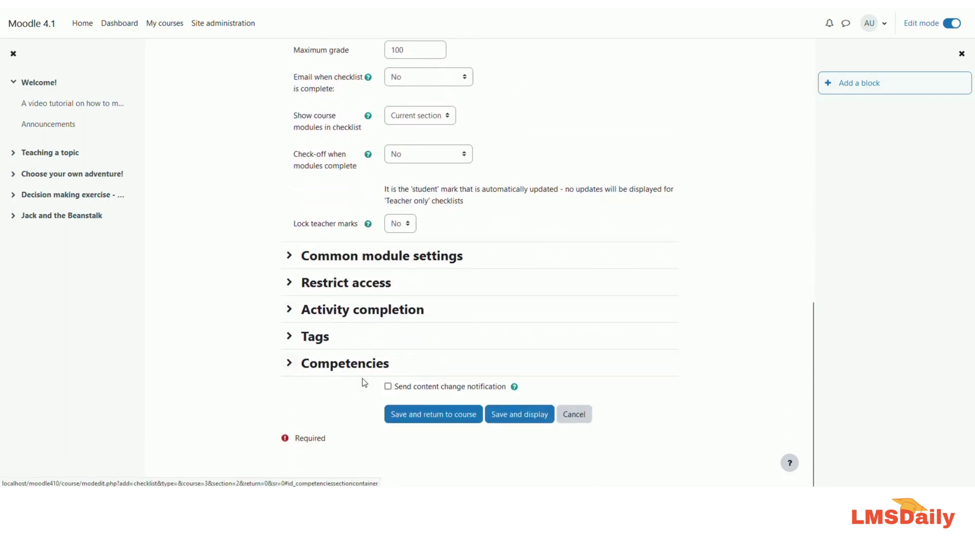
click(527, 416)
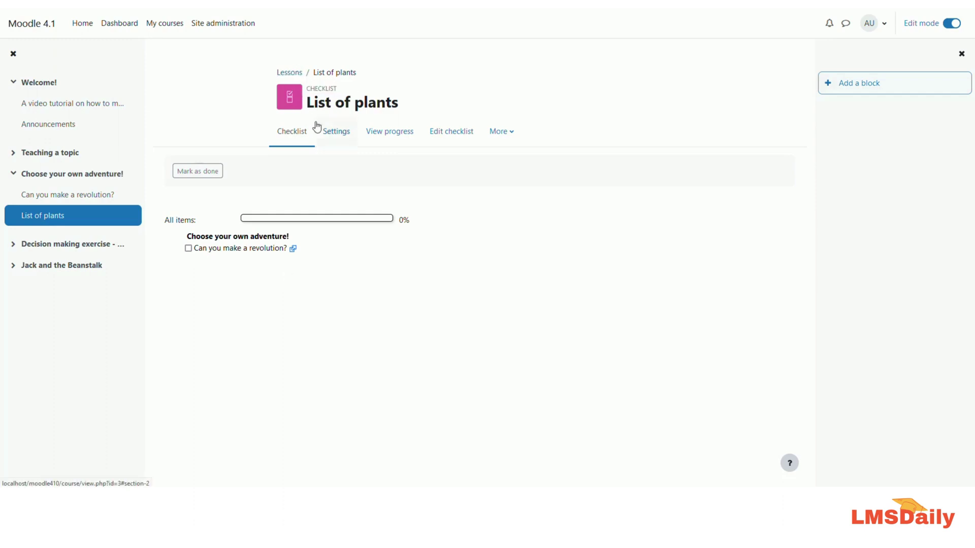
Open the "List of plants" checklist for item editing and add an item named "First point"
click(447, 132)
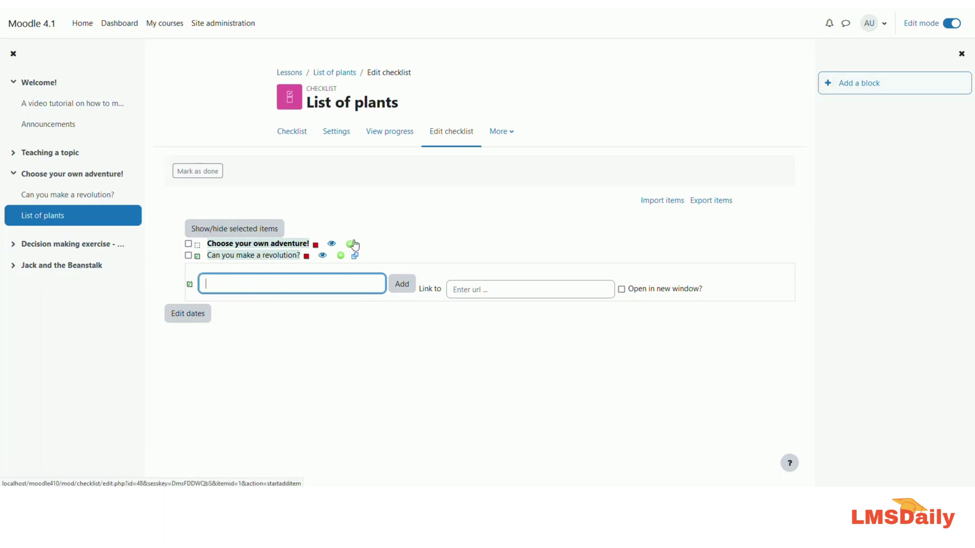
click(359, 285)
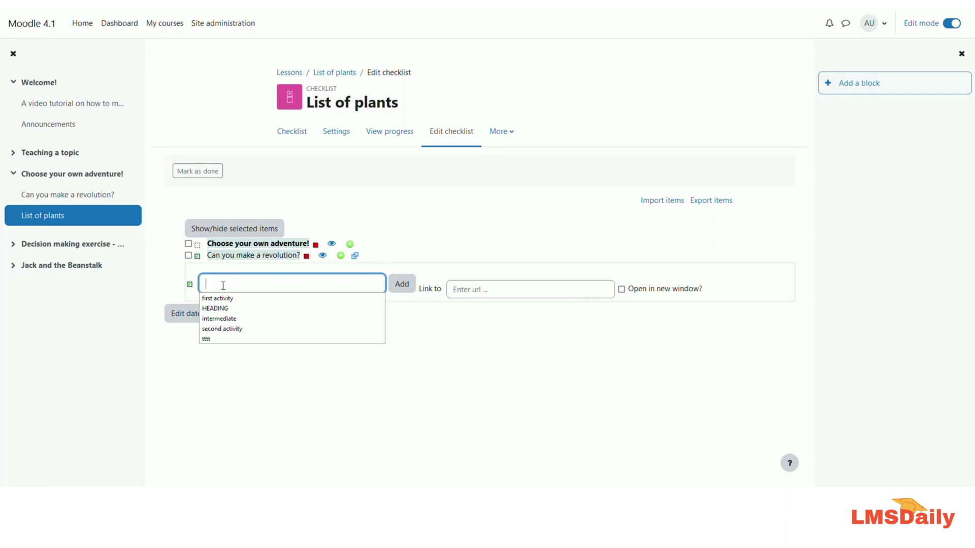
text(F)
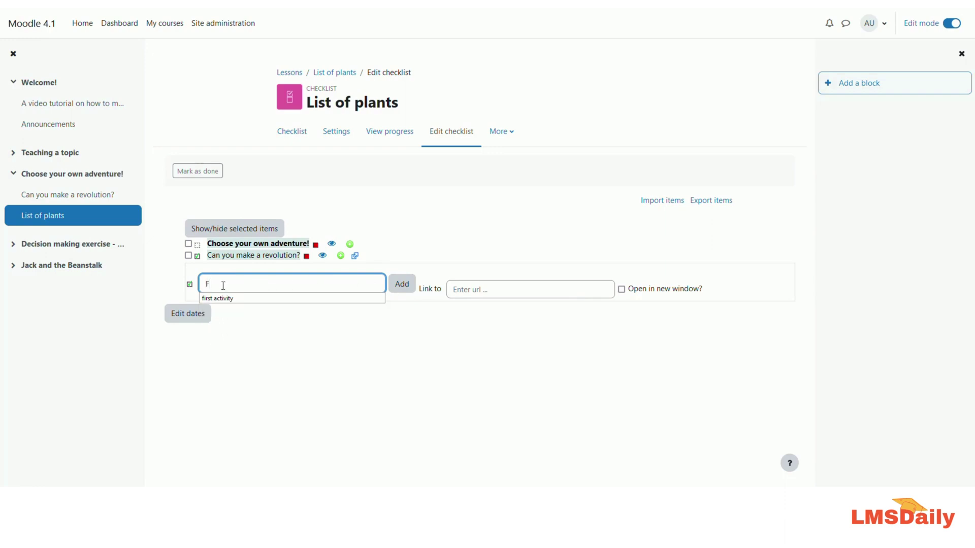
text(irst poin)
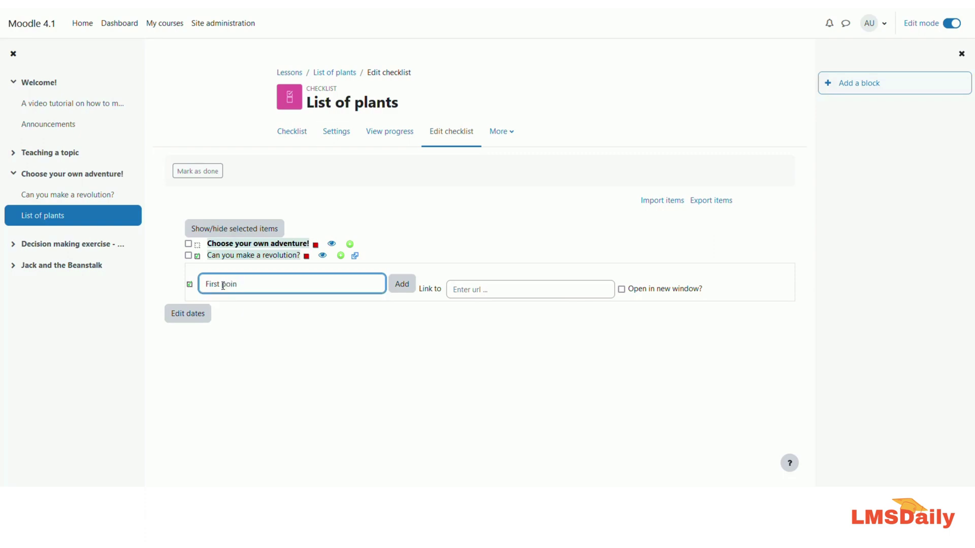
text(t)
click(190, 286)
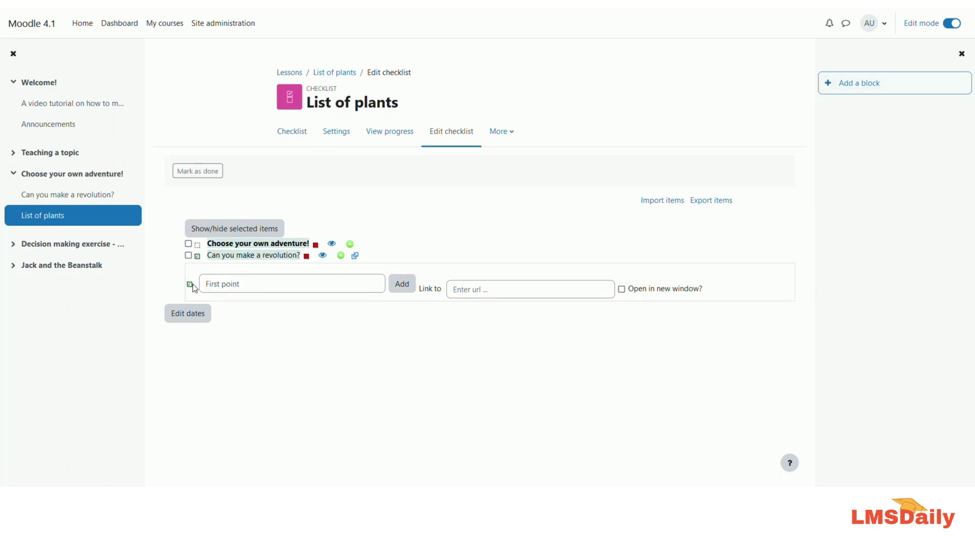
click(399, 293)
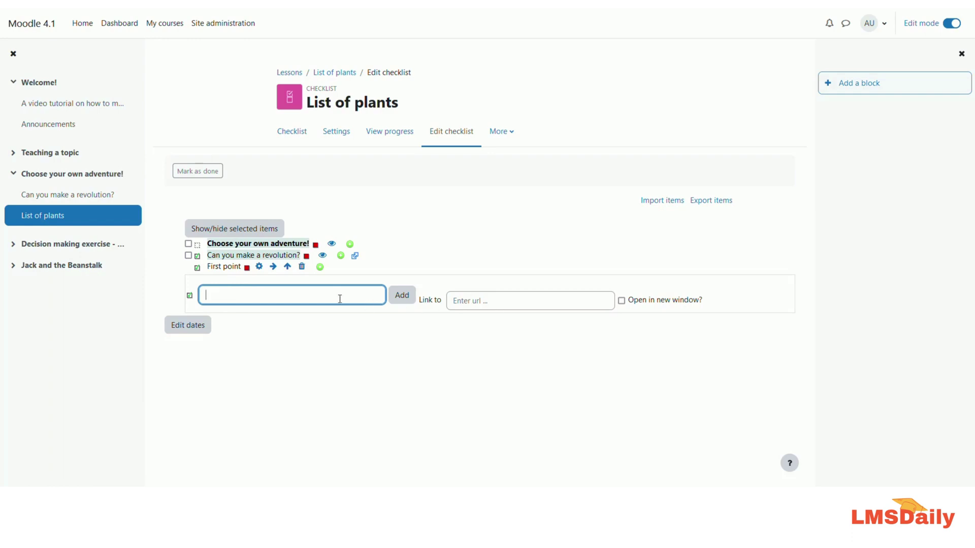
Add a checklist item named "Second activity" that links to the copied address of the video tutorial page in the Welcome! section
click(317, 296)
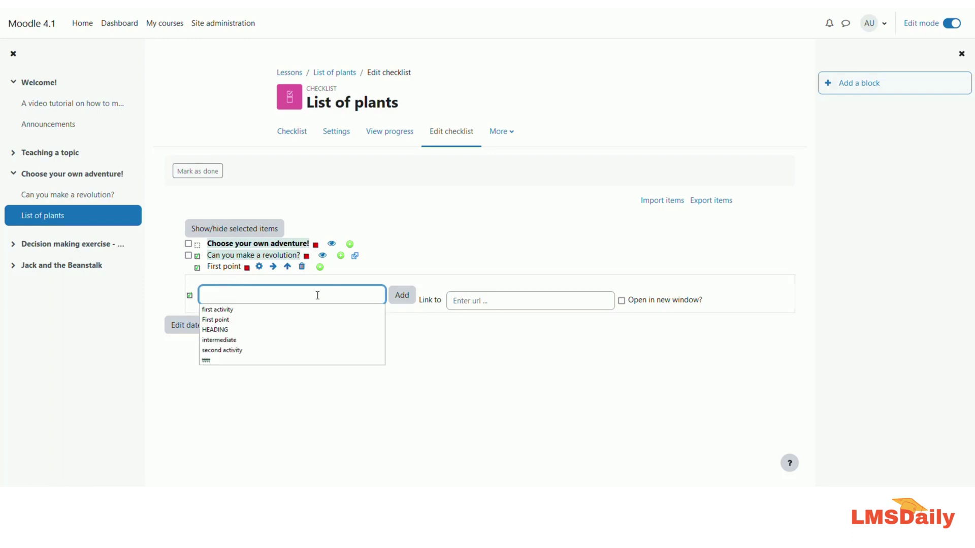
text(Seco)
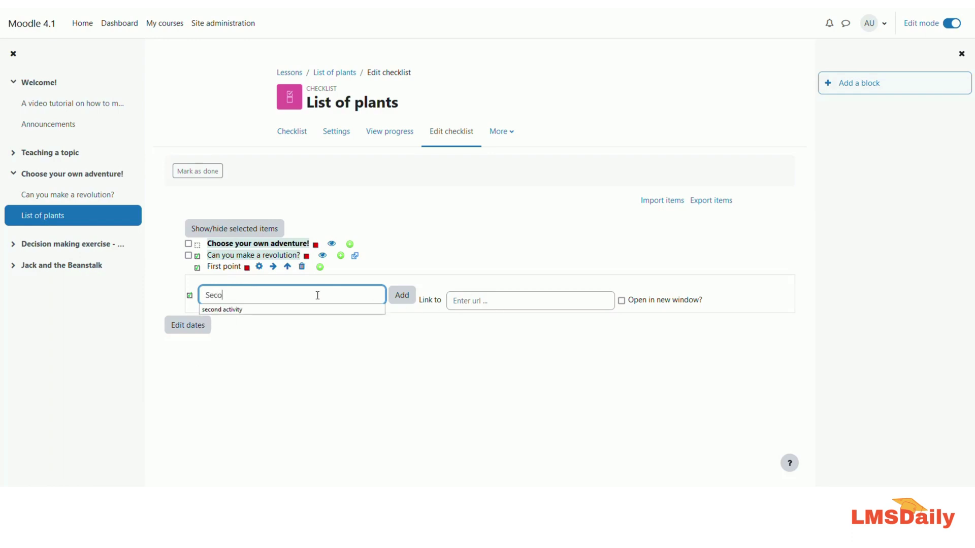
text(nd activity)
click(461, 302)
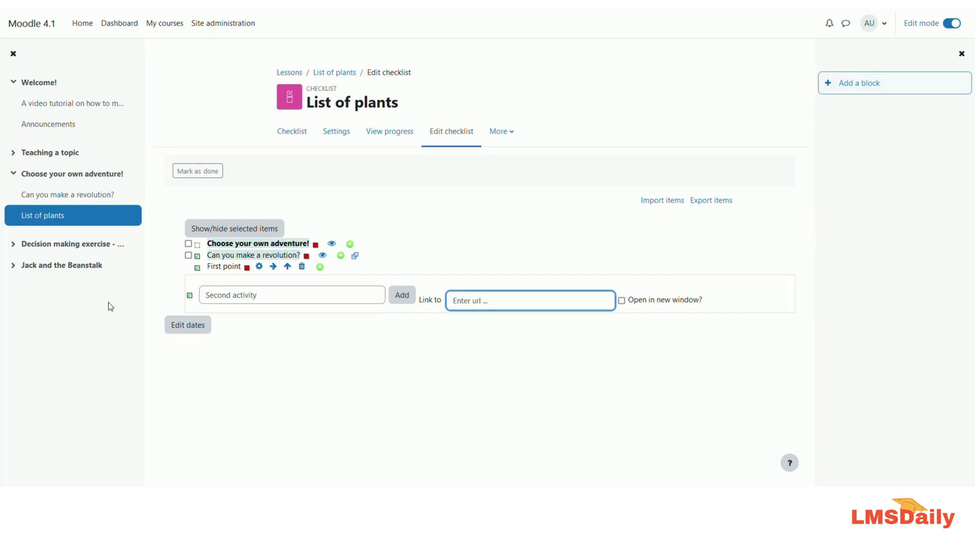
right_click(49, 107)
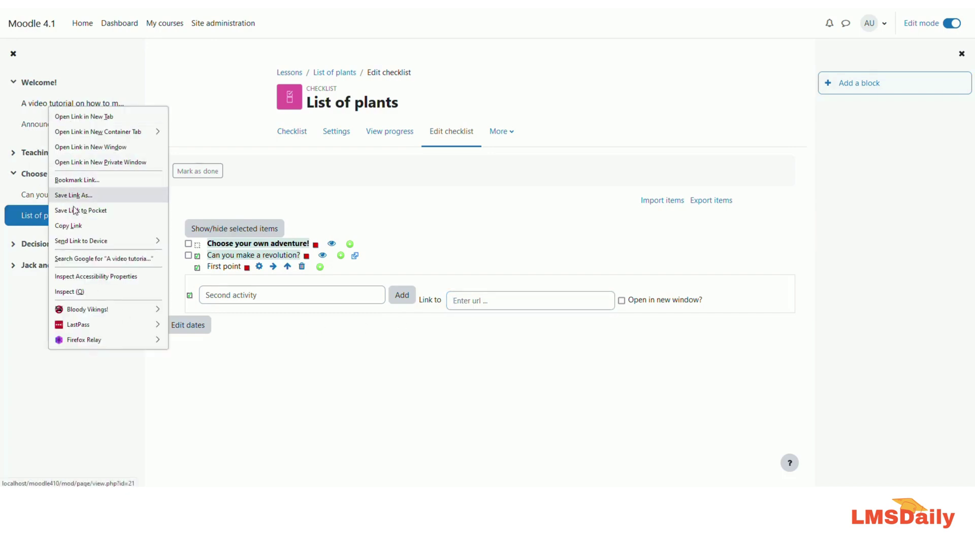
click(76, 226)
right_click(506, 299)
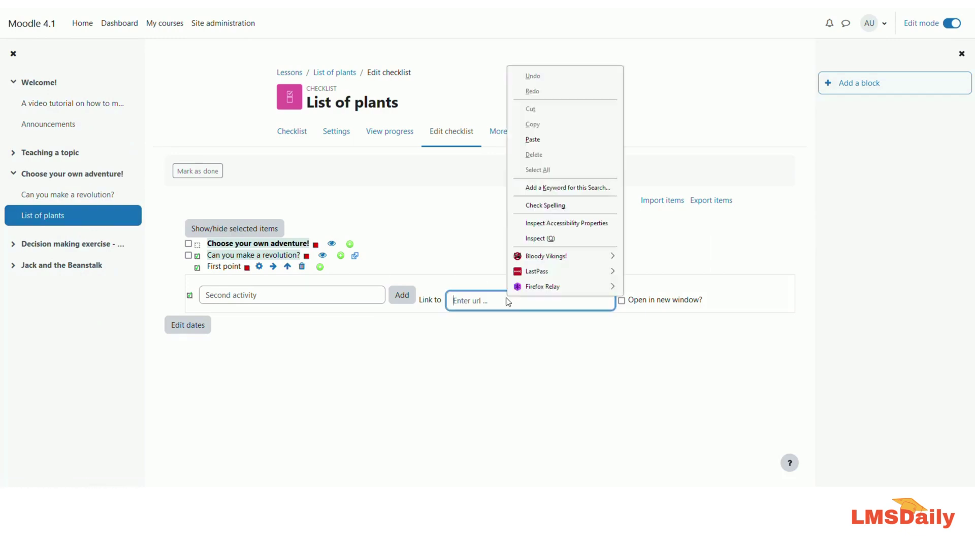
click(530, 153)
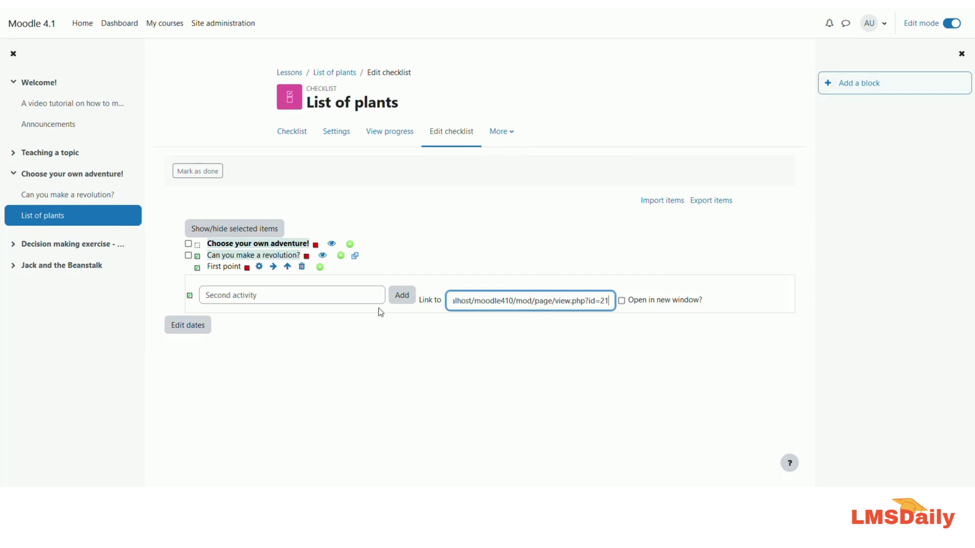
click(404, 298)
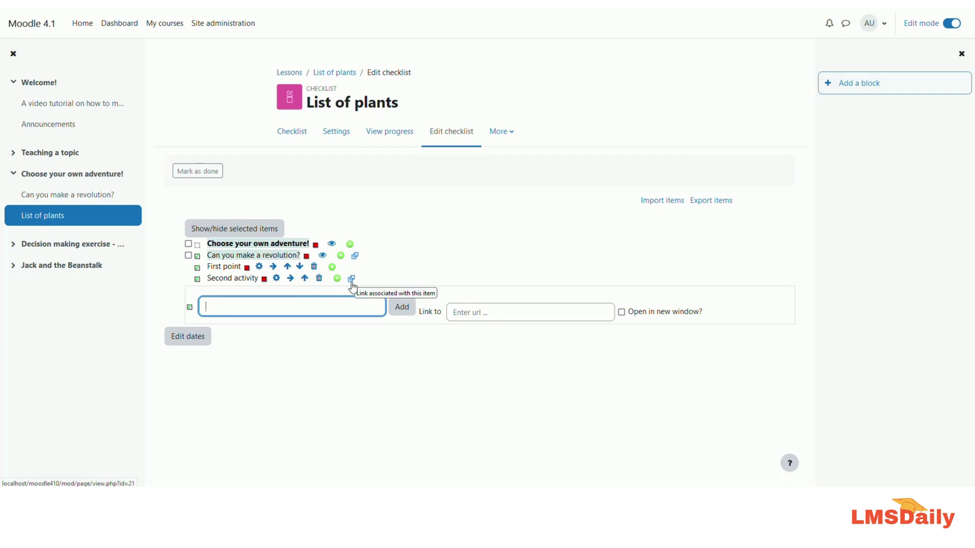
Enable date editing and add a checklist item named "third activity" with a due date of 23 January 2023
click(303, 310)
text(third option)
click(188, 337)
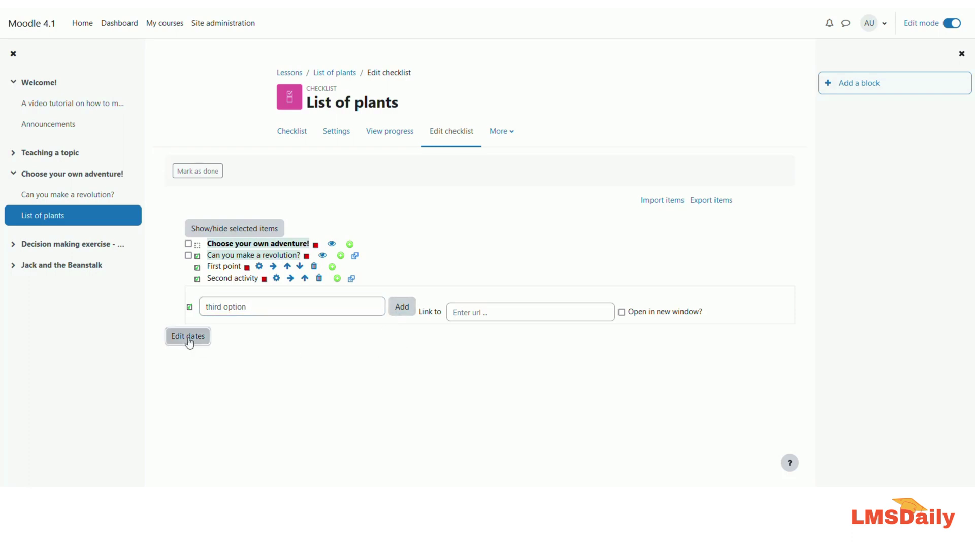
click(221, 306)
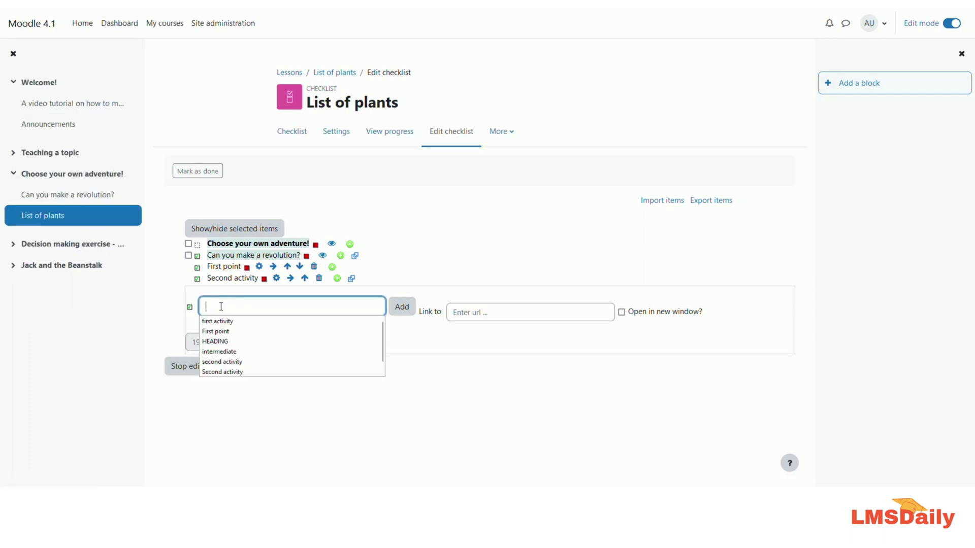
text(third)
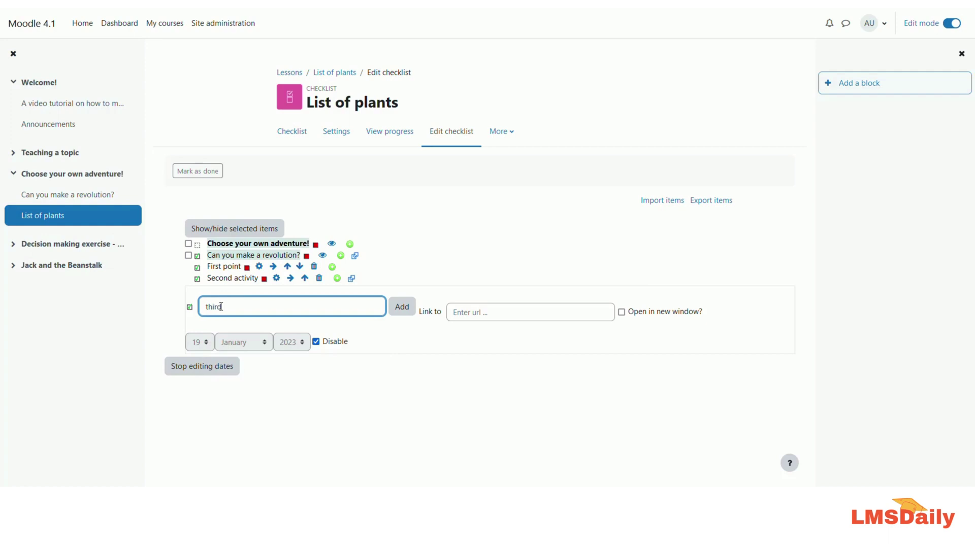
text( activity)
click(316, 342)
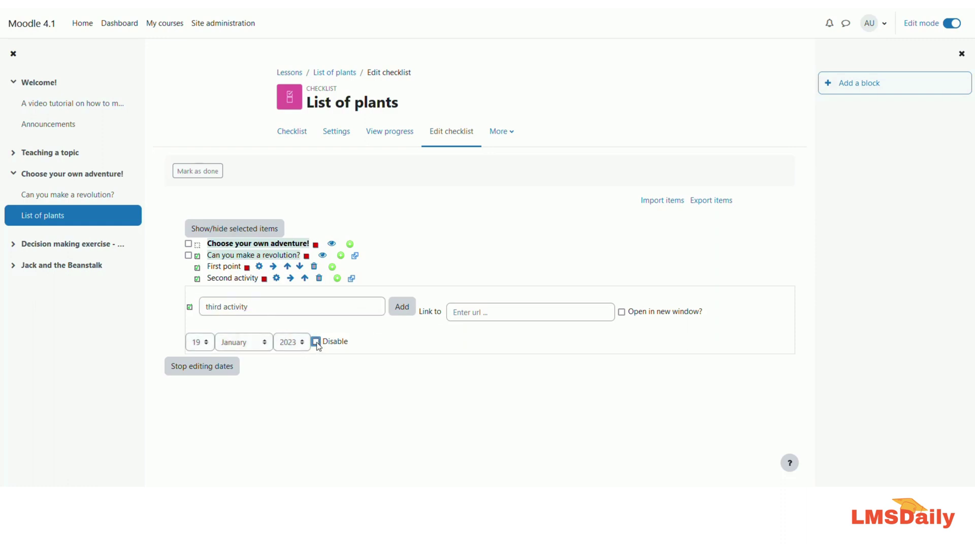
click(200, 343)
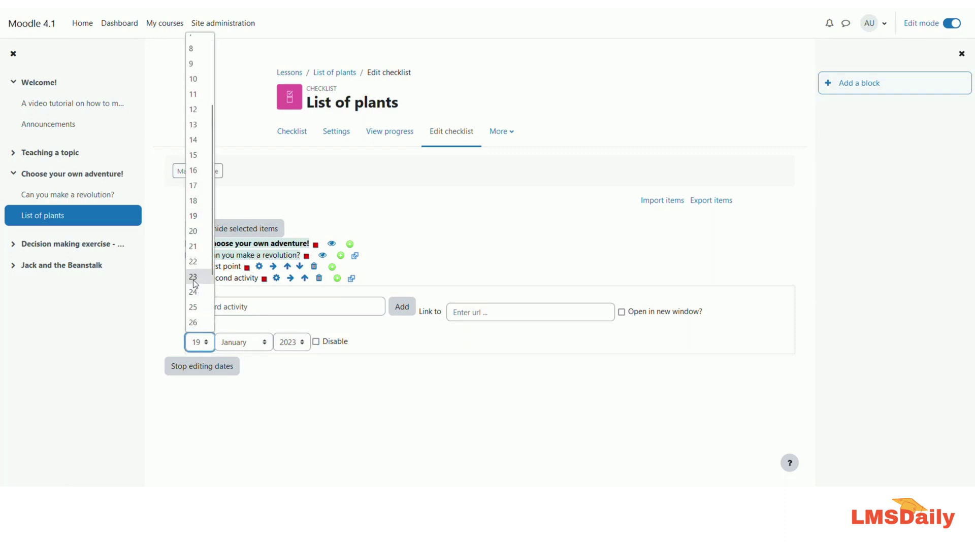
click(193, 277)
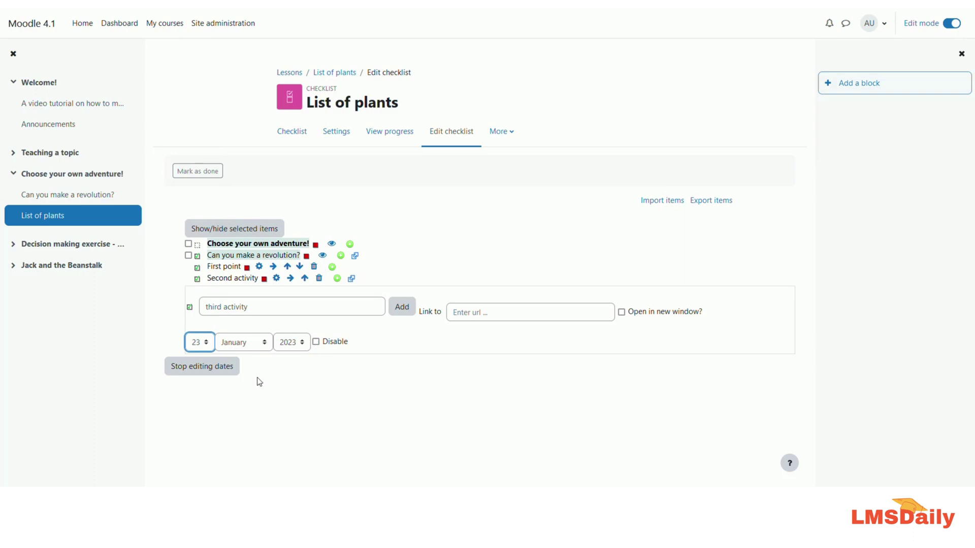
click(402, 307)
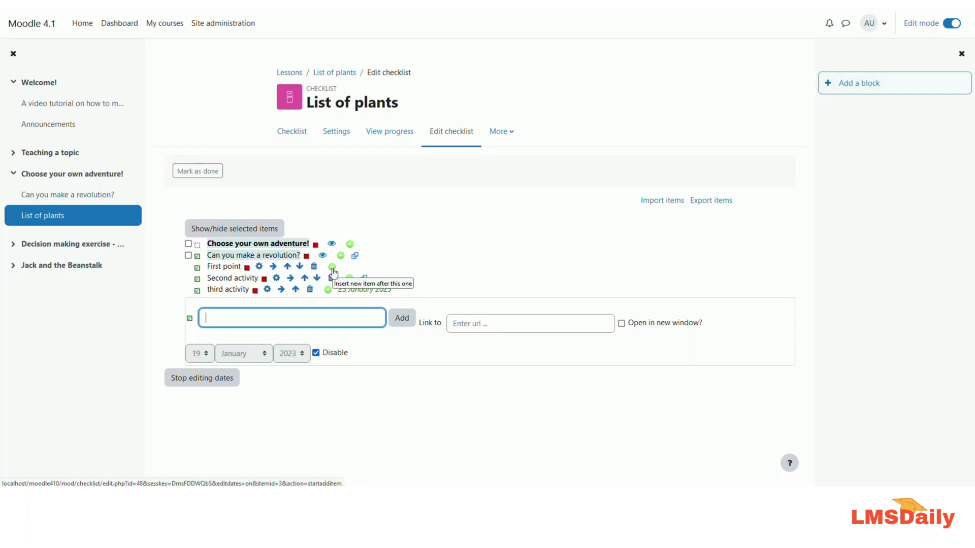
Change the text colour of the "Second activity" item to orange
click(263, 280)
click(265, 281)
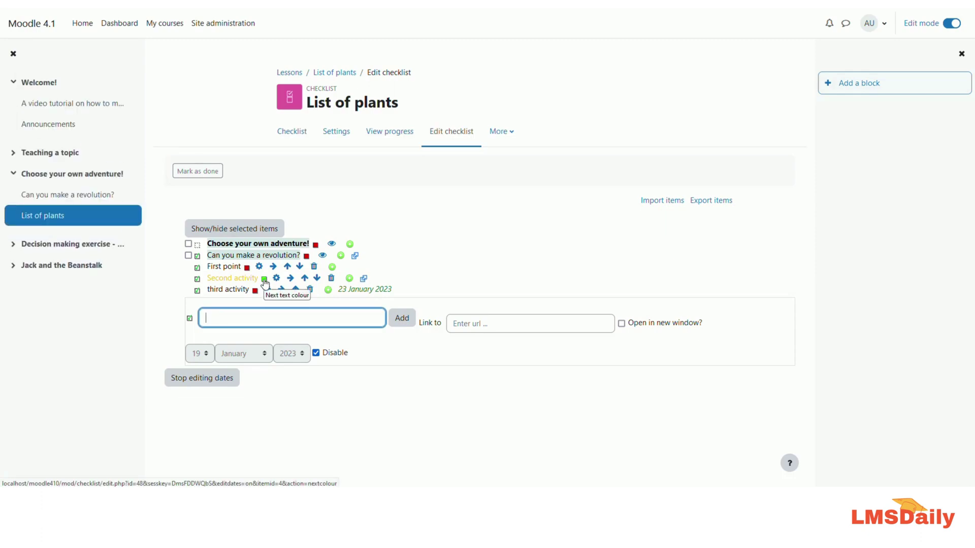
Change the text colour of the "Second activity" item to green and make the item optional
click(265, 279)
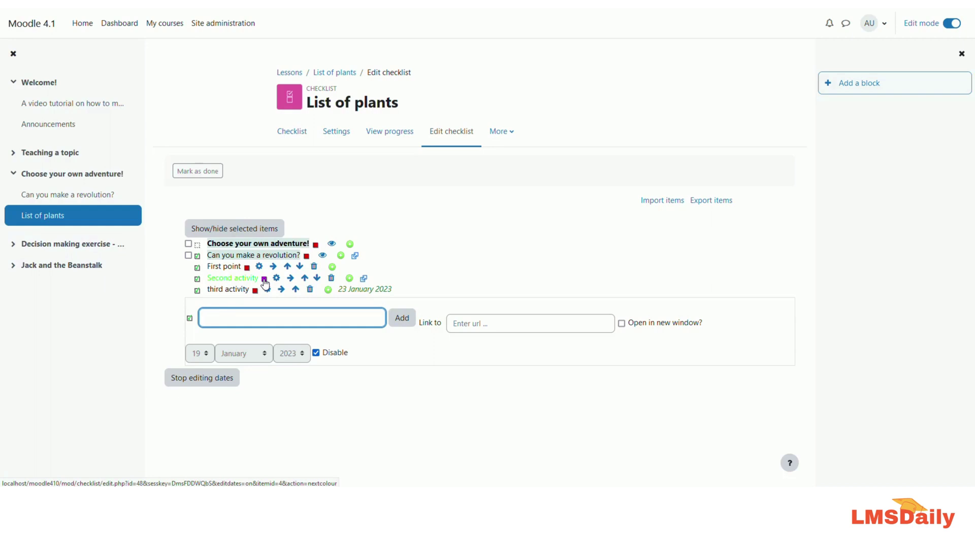
click(198, 279)
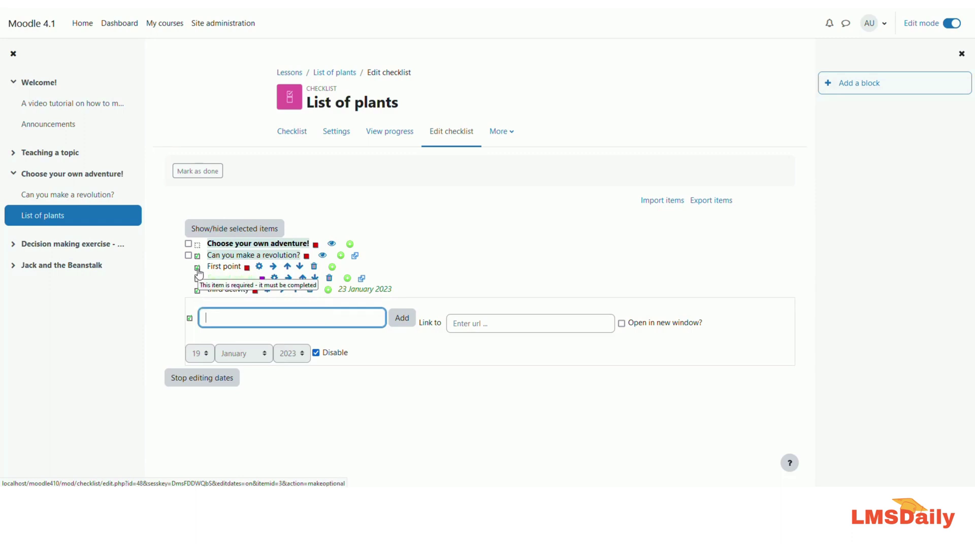
Turn the "First point" checklist item into a heading
click(198, 269)
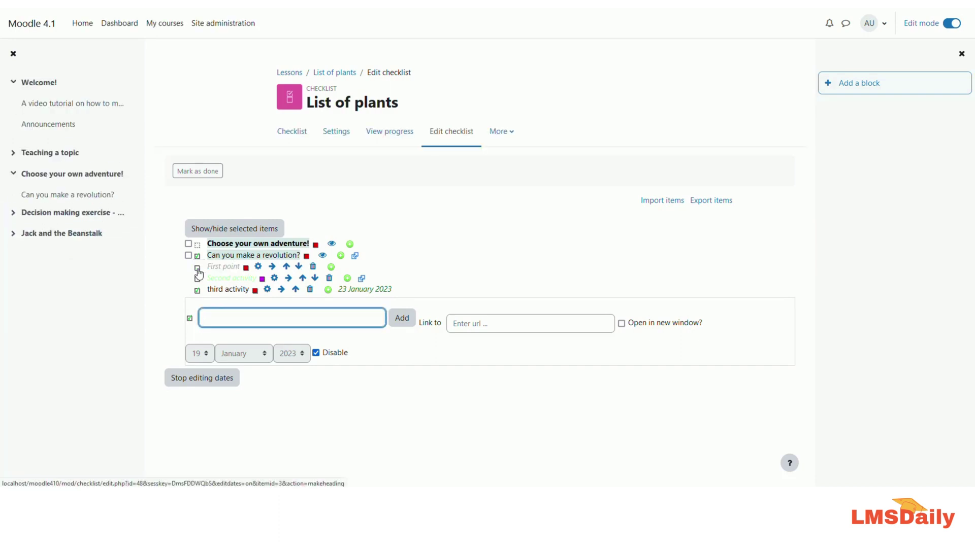
click(198, 269)
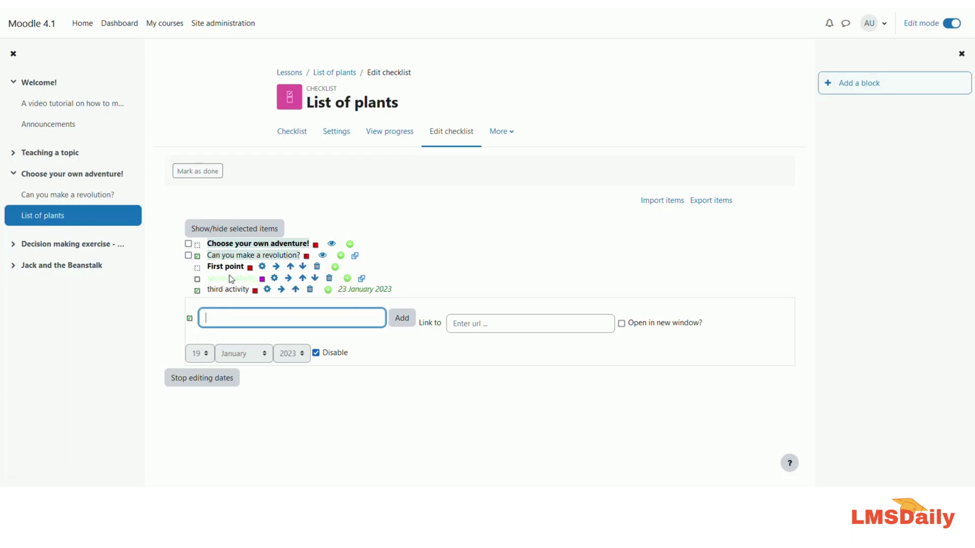
Check off "Can you make a revolution?", "third activity" and "Second activity" in the checklist view, and open the progress overview
click(287, 142)
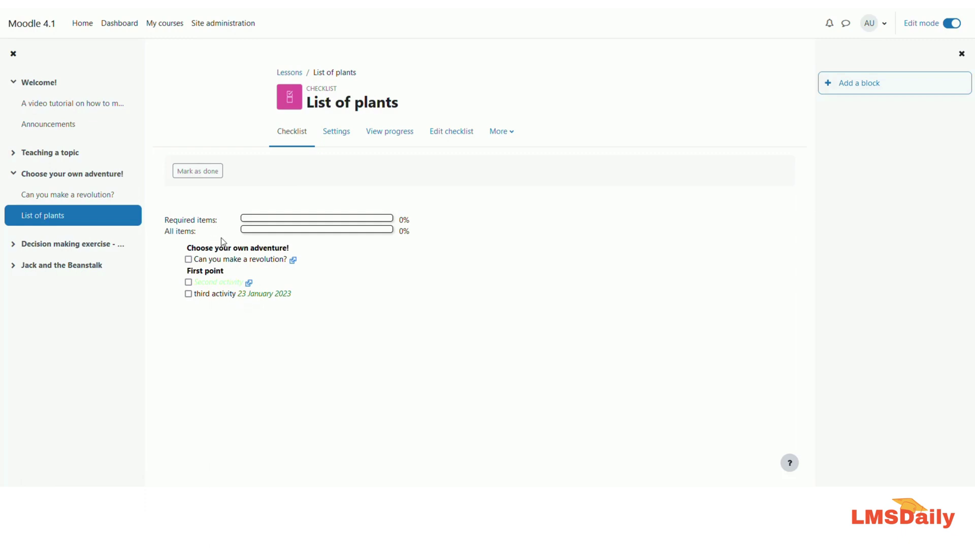
click(188, 259)
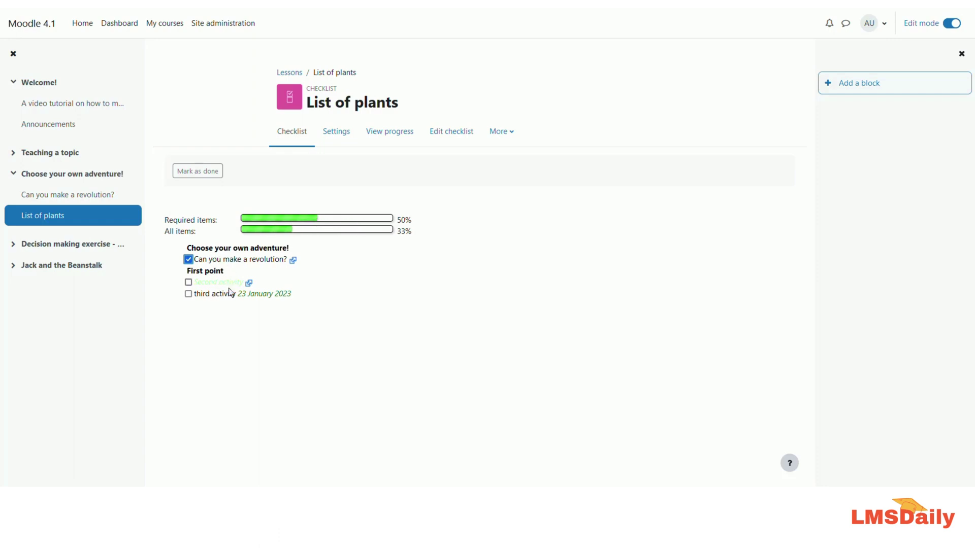
click(188, 294)
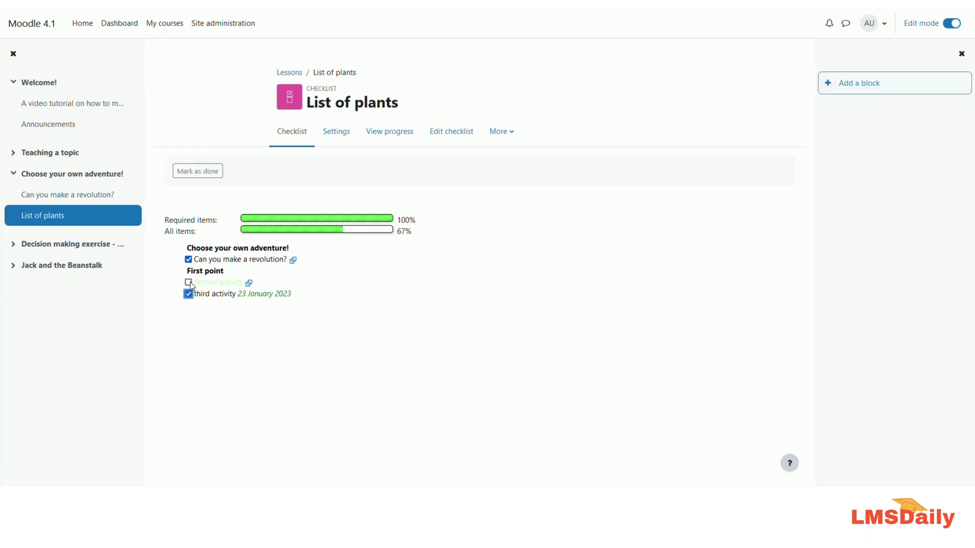
click(188, 283)
click(389, 136)
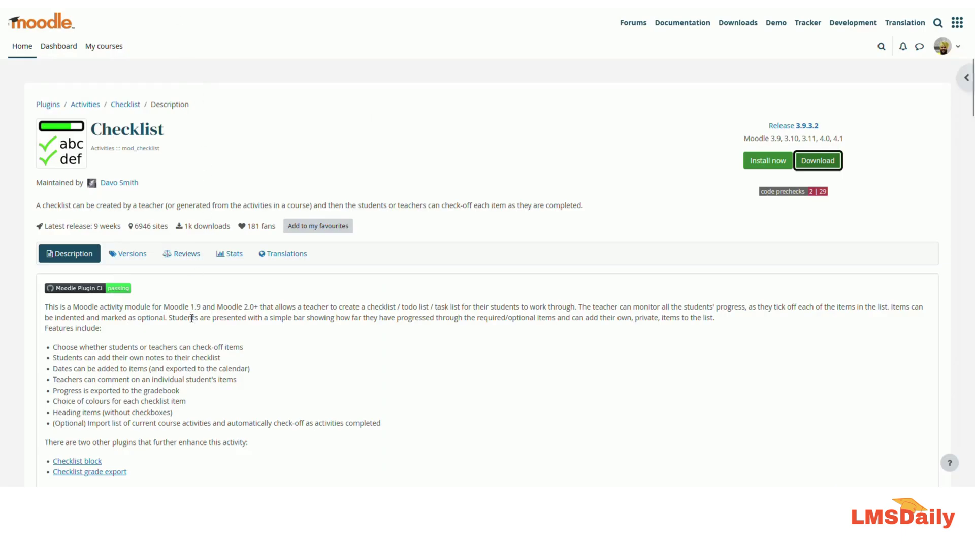
Examine the Checklist plugin's description page in the Moodle plugins directory for related plugins that enhance the activity
scroll(192, 324, down, 1)
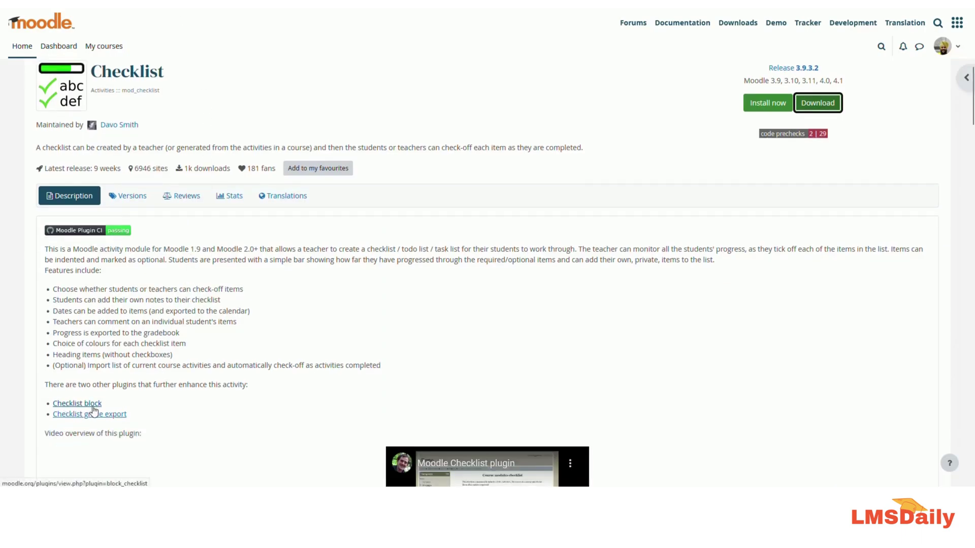